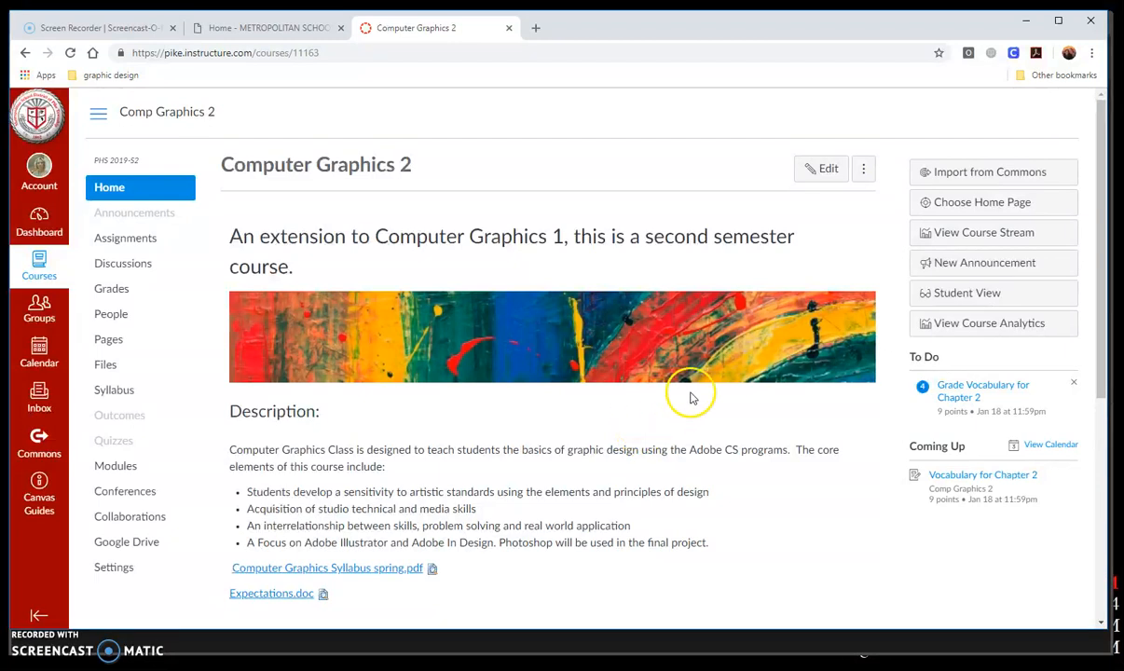
# - Open the Adobe Illustrator Lesson 2 page from the course's book lessons and download AI 2-2.ai
pyautogui.scroll(-1, 604, 494)
pyautogui.scroll(-4, 601, 493)
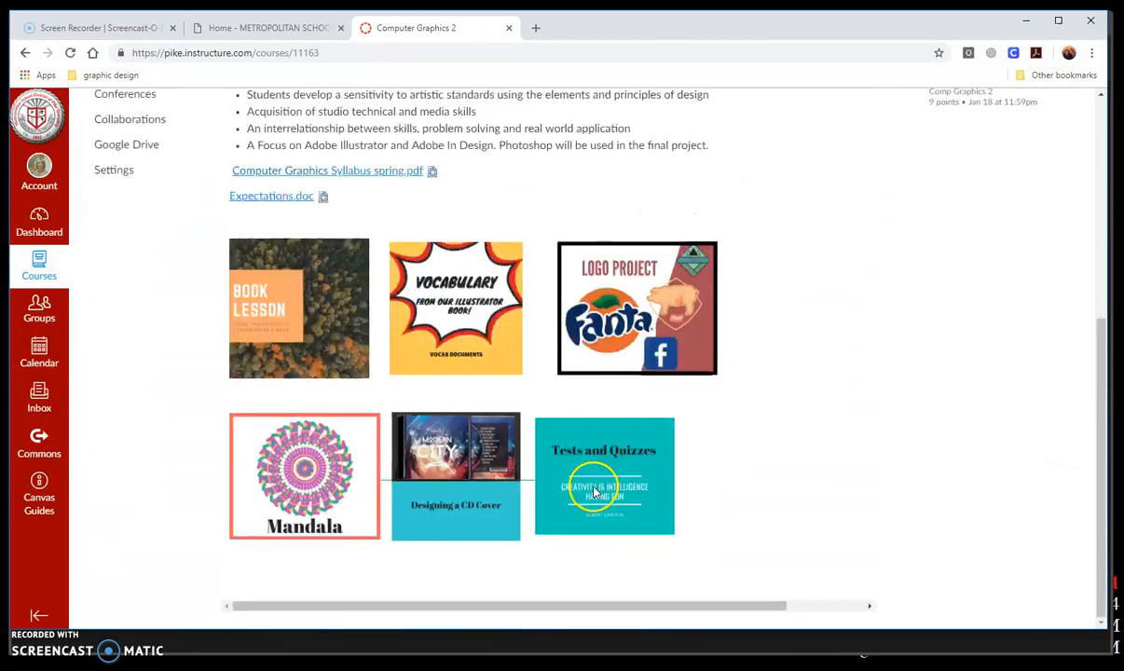
pyautogui.click(339, 301)
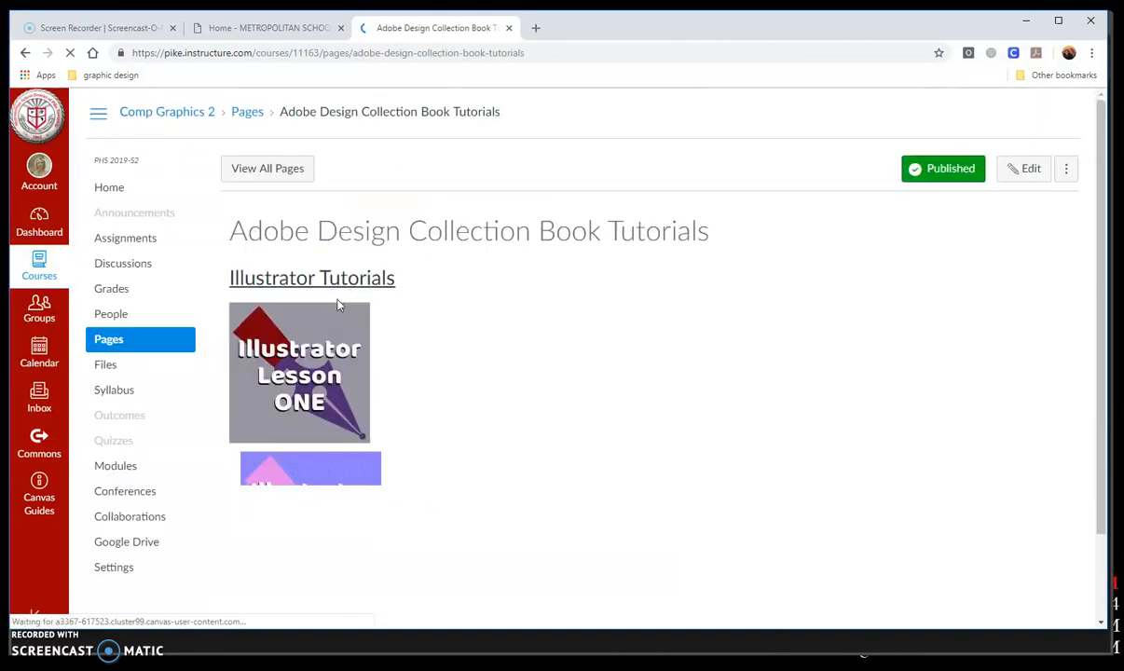
pyautogui.click(477, 352)
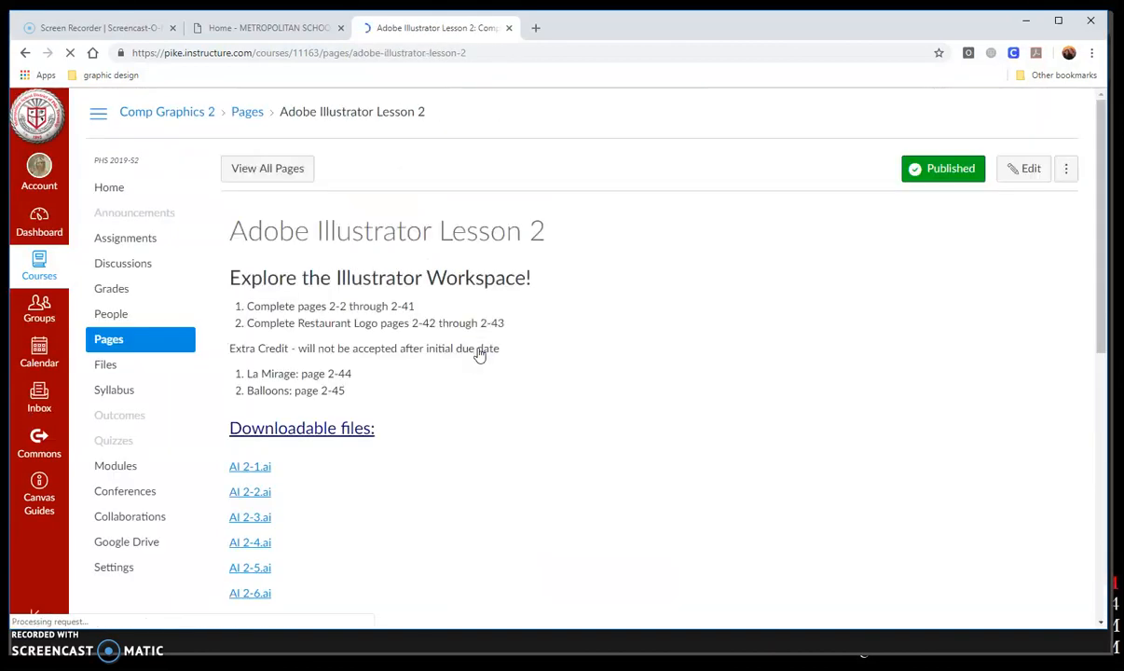
pyautogui.click(254, 493)
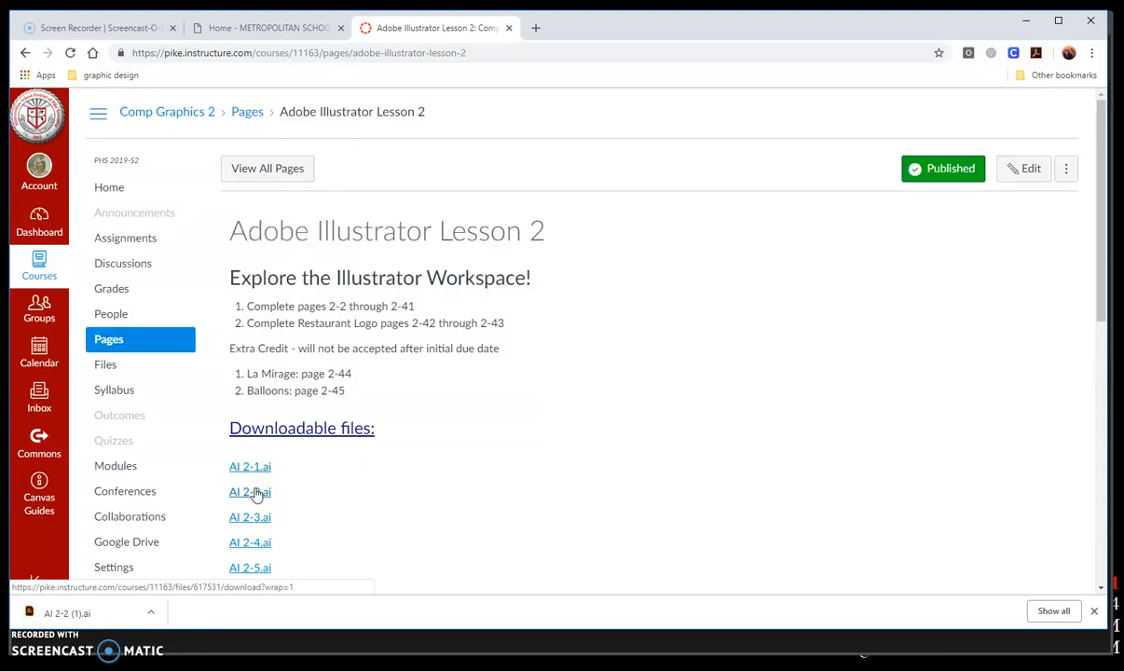
# - Open the downloaded AI 2-2 (1).ai file in Illustrator
pyautogui.scroll(-3, 523, 494)
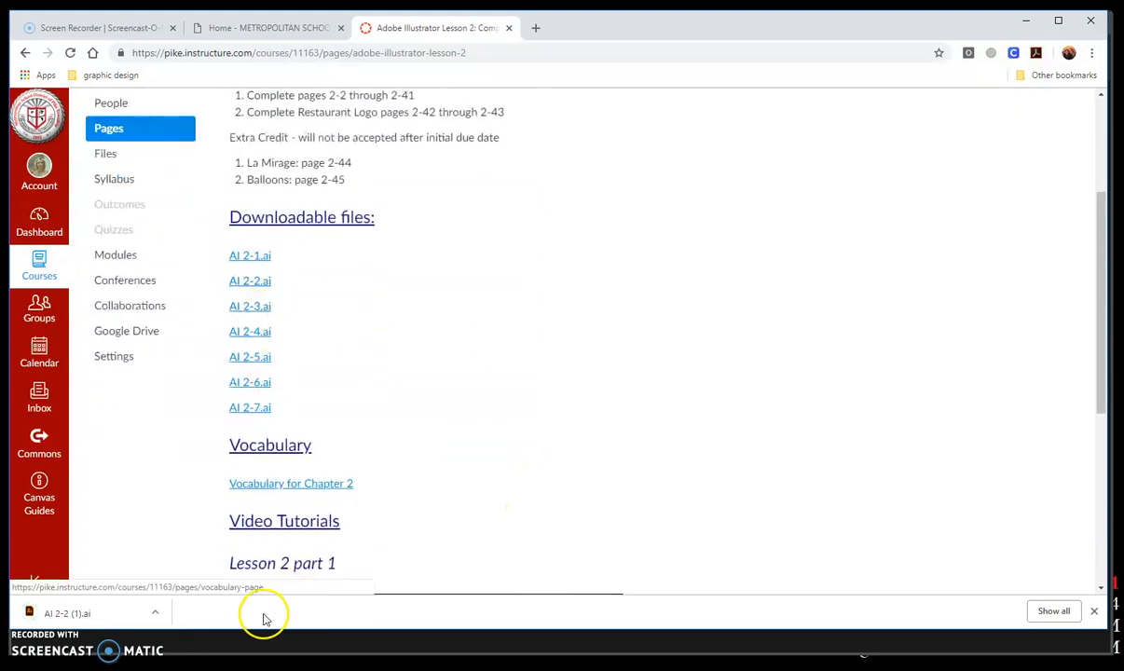
pyautogui.click(154, 613)
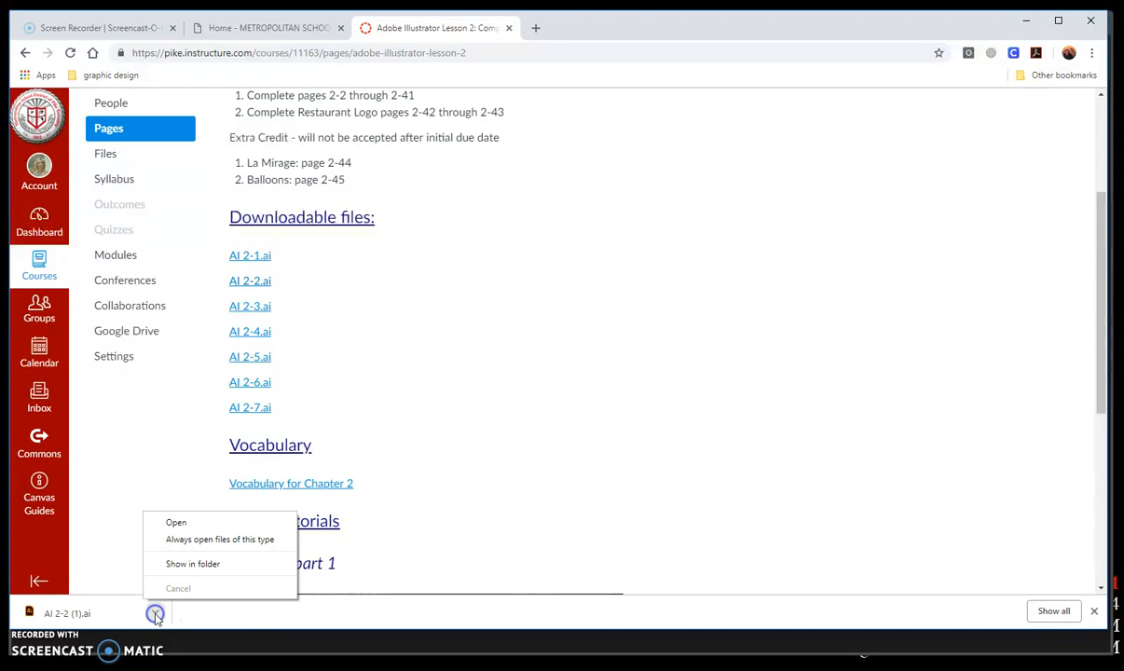
pyautogui.click(198, 522)
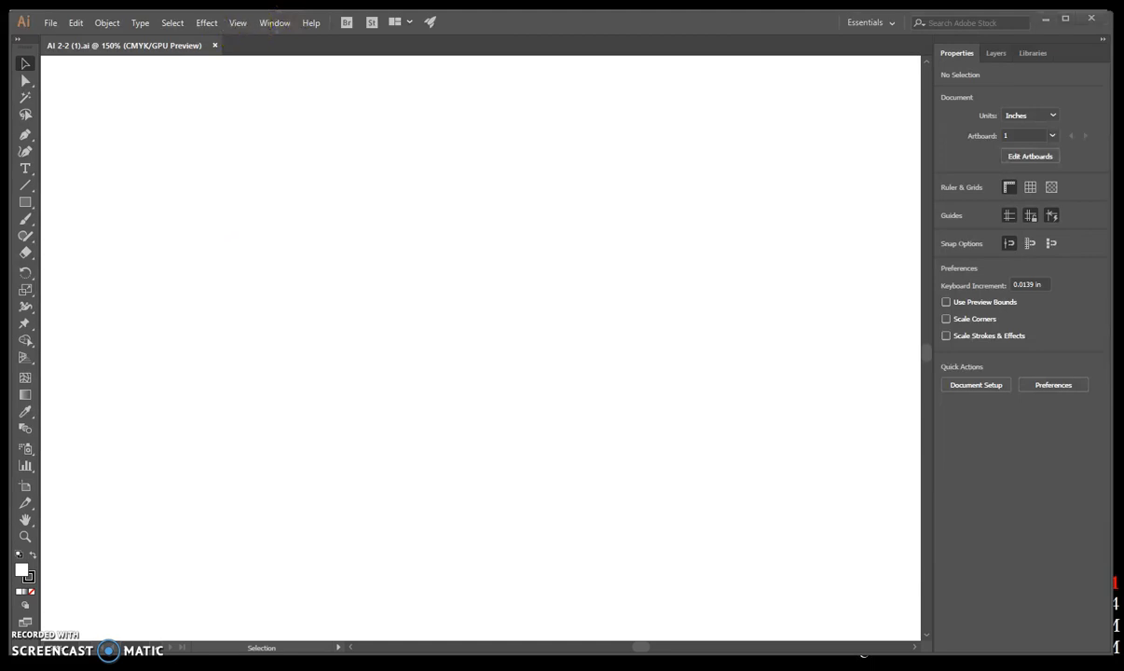
# - Switch the document from GPU to CPU preview and fit the artboard in the window
pyautogui.click(238, 23)
pyautogui.click(252, 56)
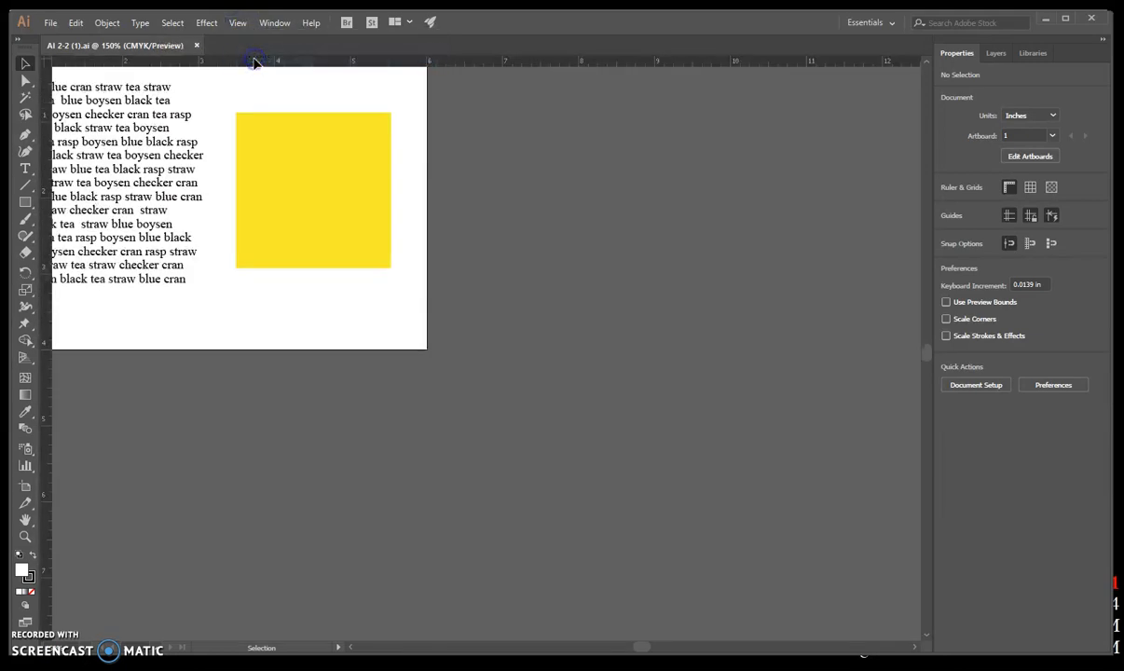
pyautogui.doubleClick(25, 522)
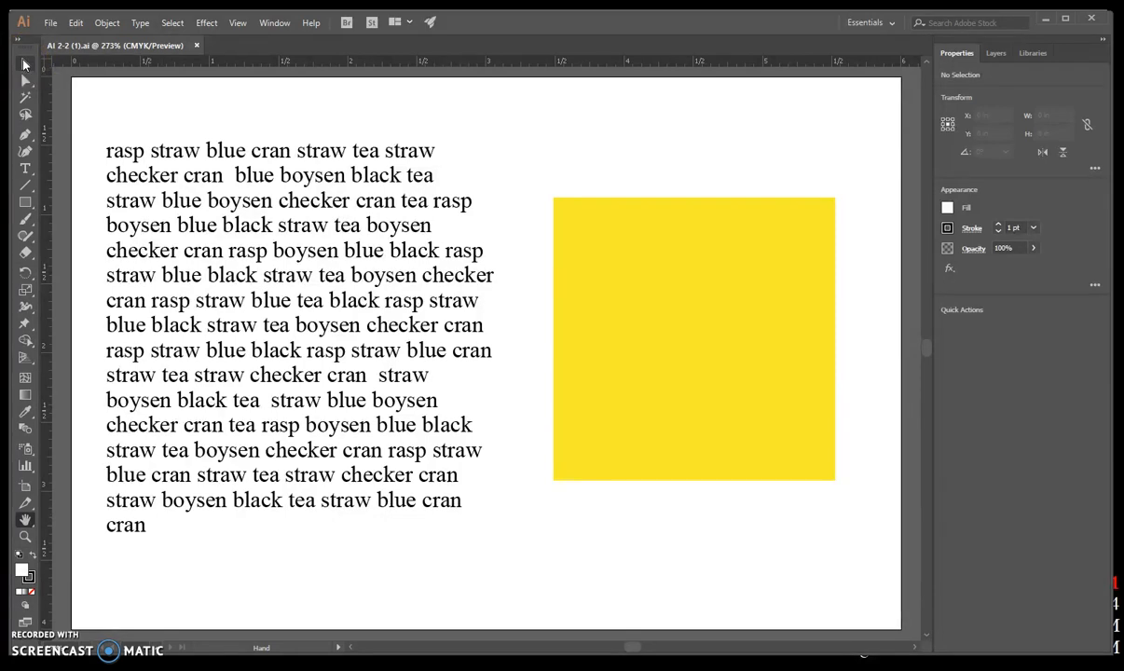
# - Rotate the yellow square 45° to form a diamond
pyautogui.click(25, 64)
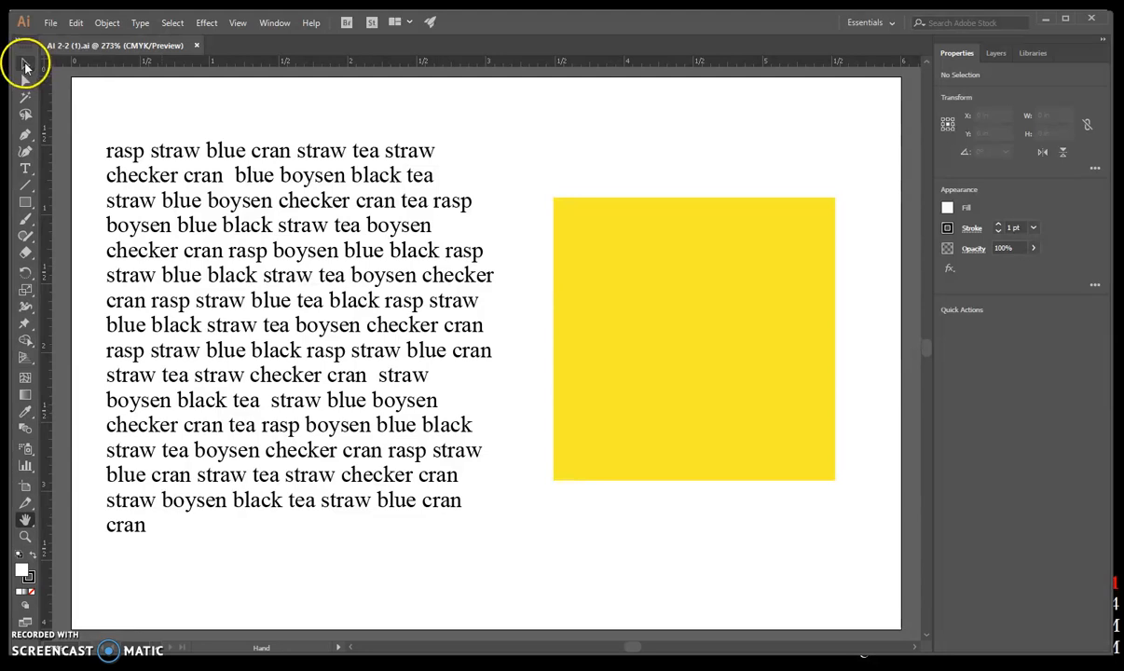
pyautogui.click(25, 65)
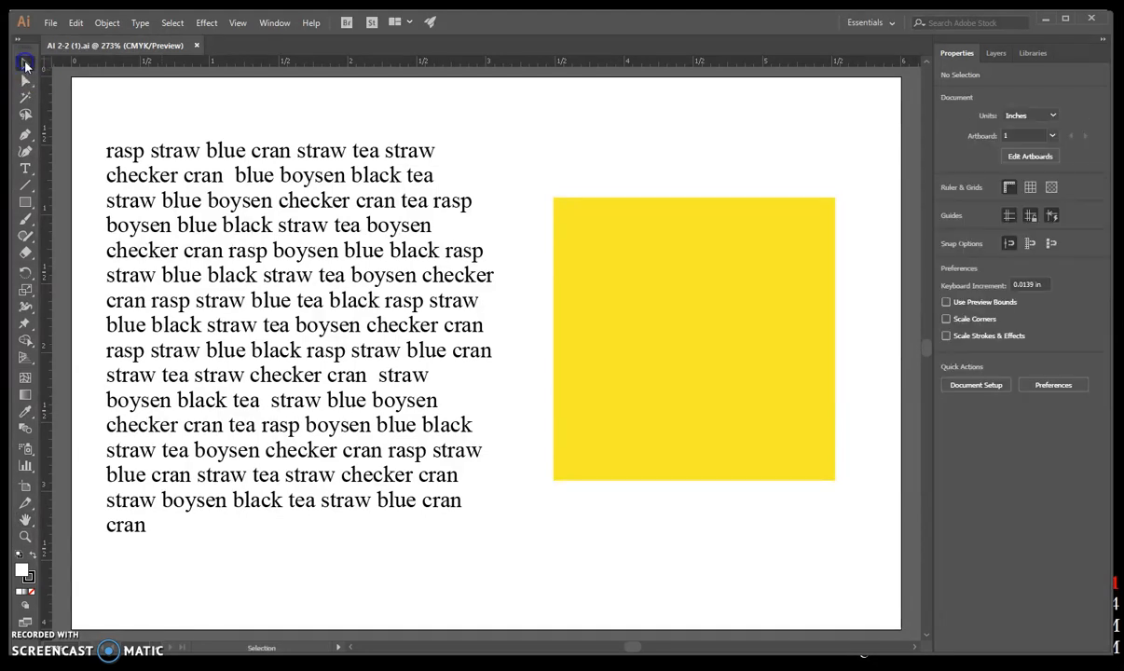
pyautogui.click(715, 319)
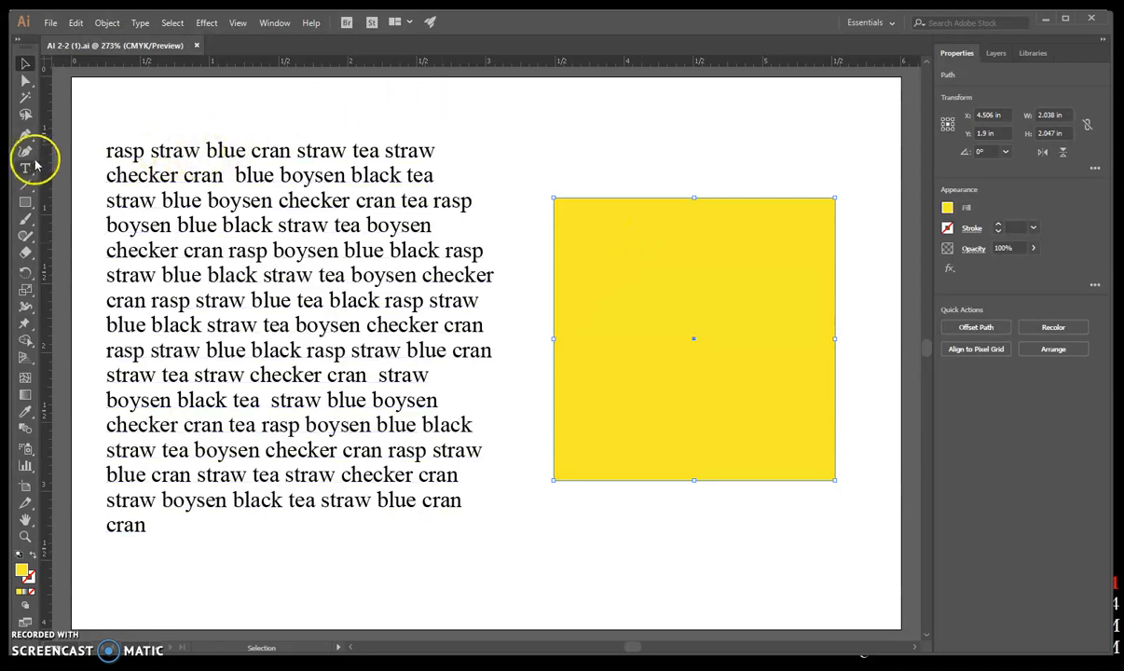
pyautogui.click(26, 274)
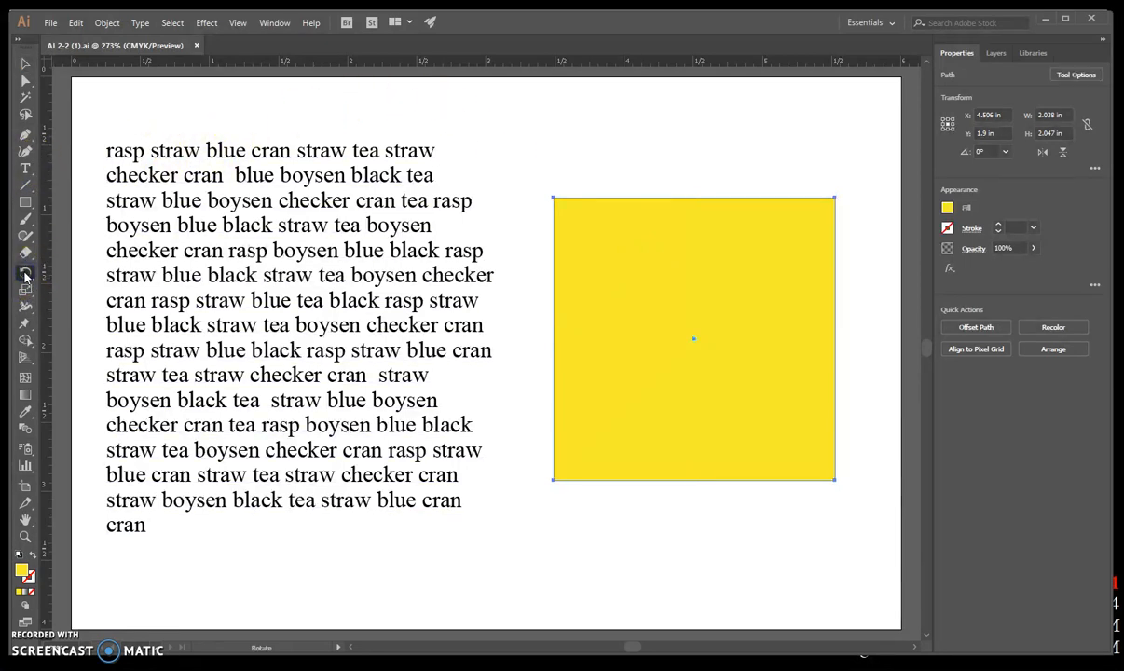
pyautogui.press('Return')
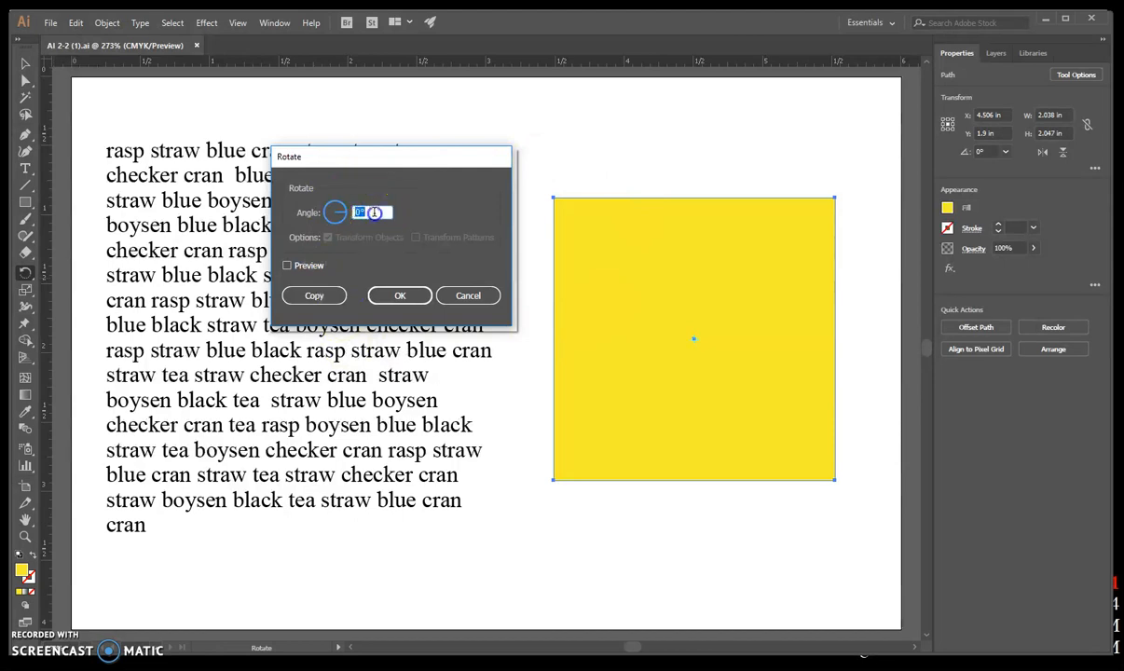
pyautogui.write('45')
pyautogui.click(400, 296)
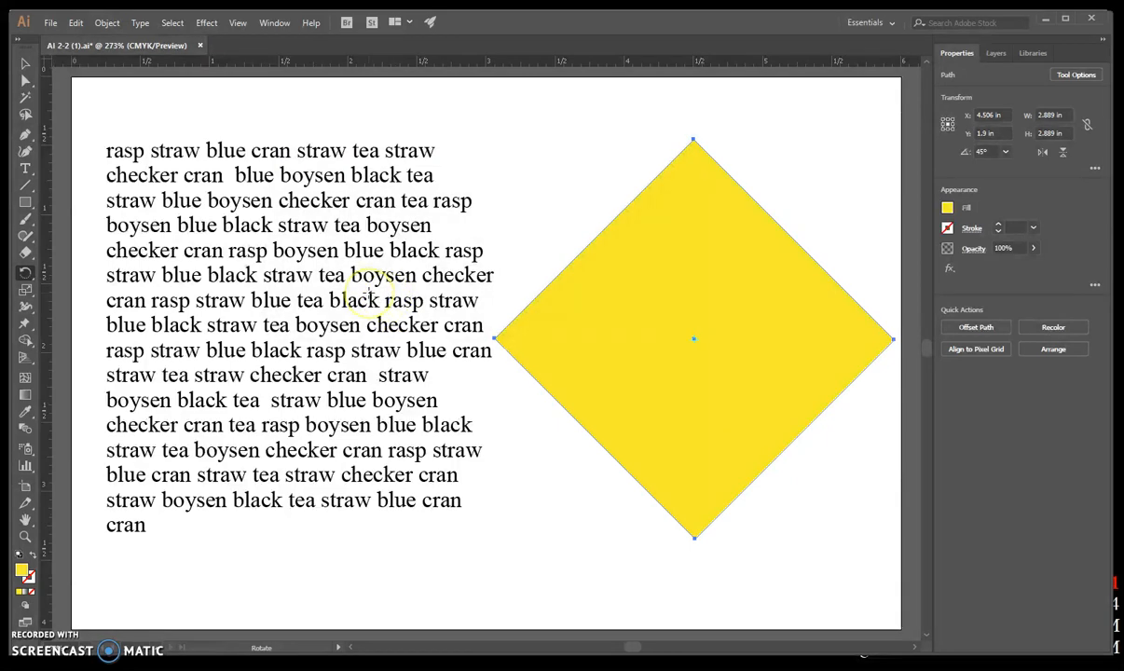
# - Copy all the text of the paragraph beside the yellow diamond, using the Area Type tool
pyautogui.click(26, 168)
pyautogui.moveTo(27, 169); pyautogui.dragTo(79, 185)
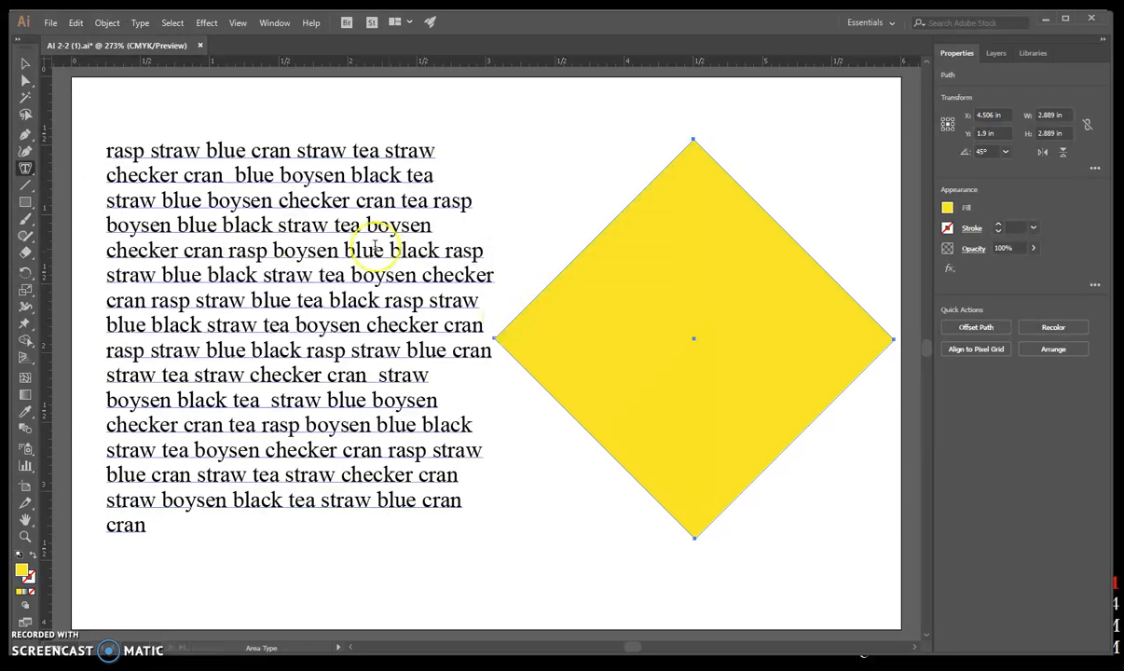
pyautogui.click(190, 246)
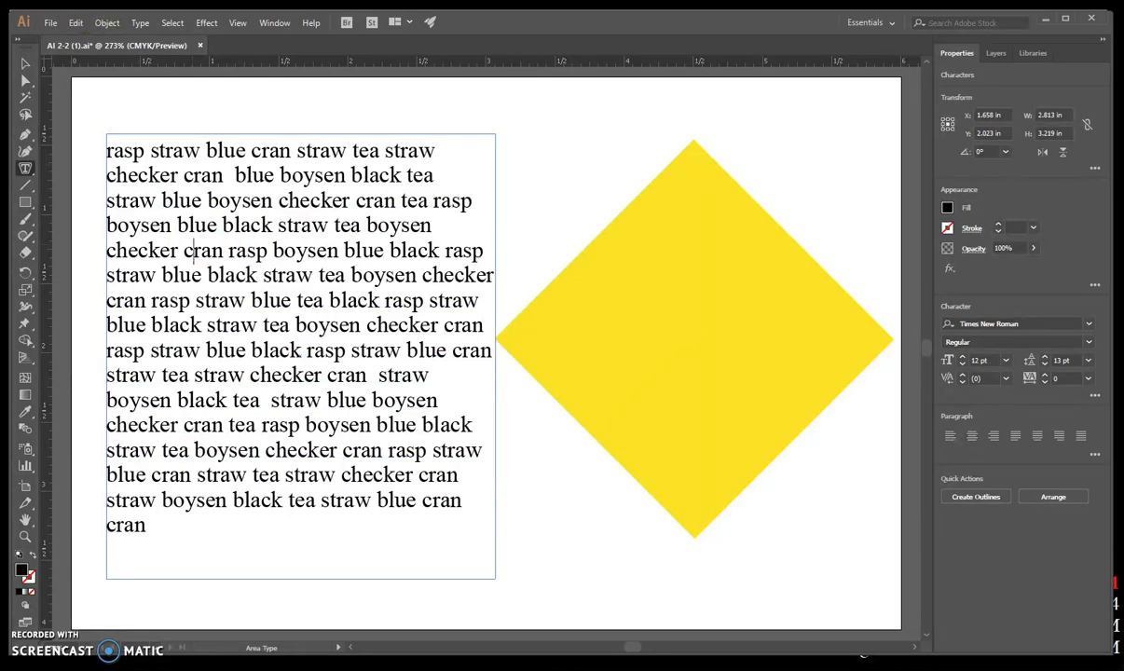
pyautogui.click(168, 25)
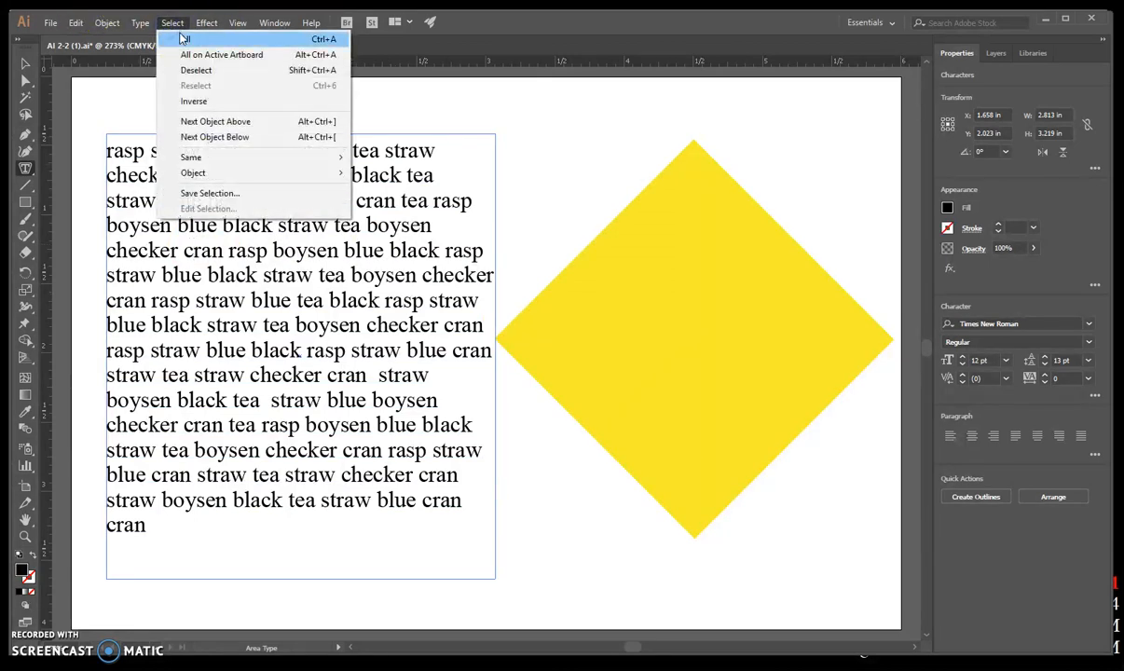
pyautogui.click(184, 38)
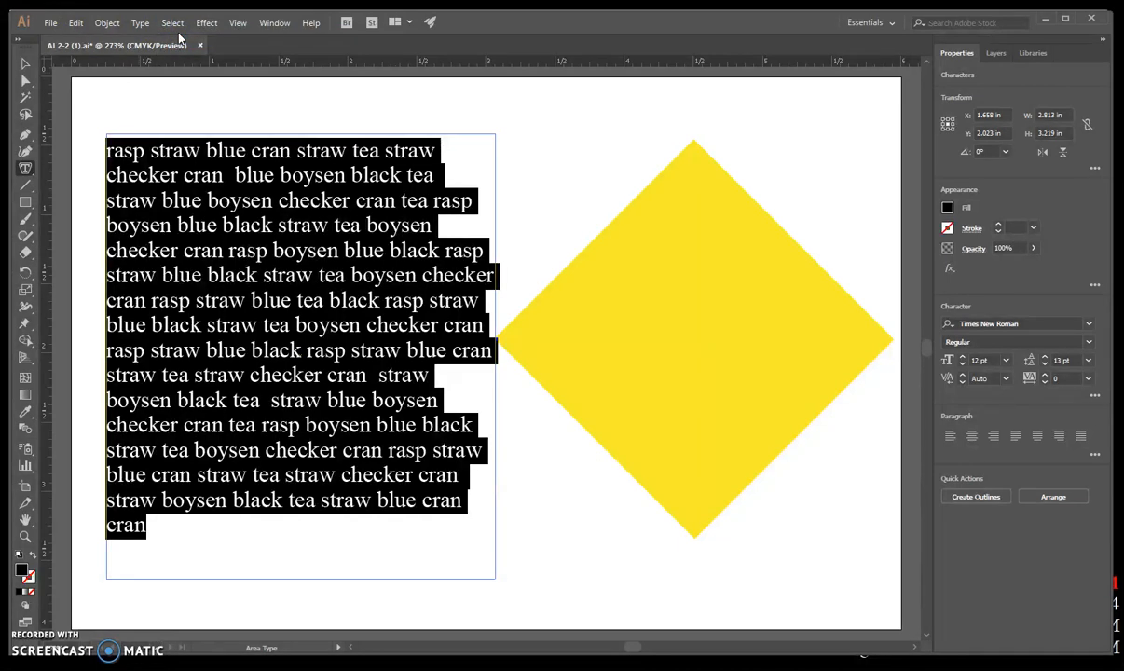
pyautogui.click(75, 22)
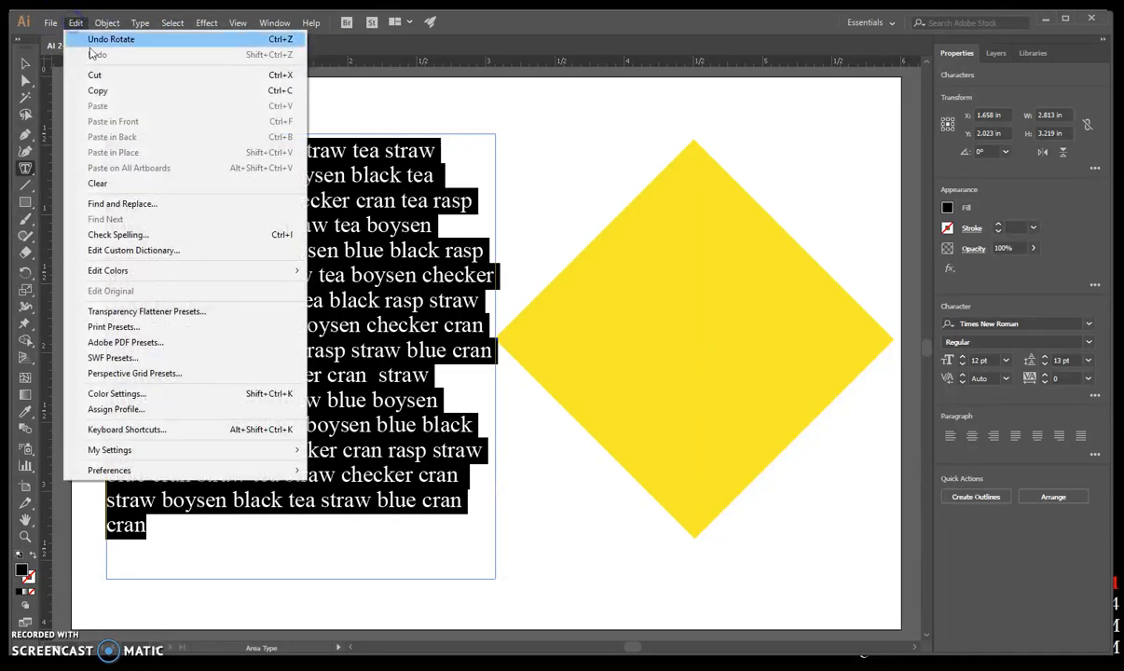
pyautogui.click(97, 90)
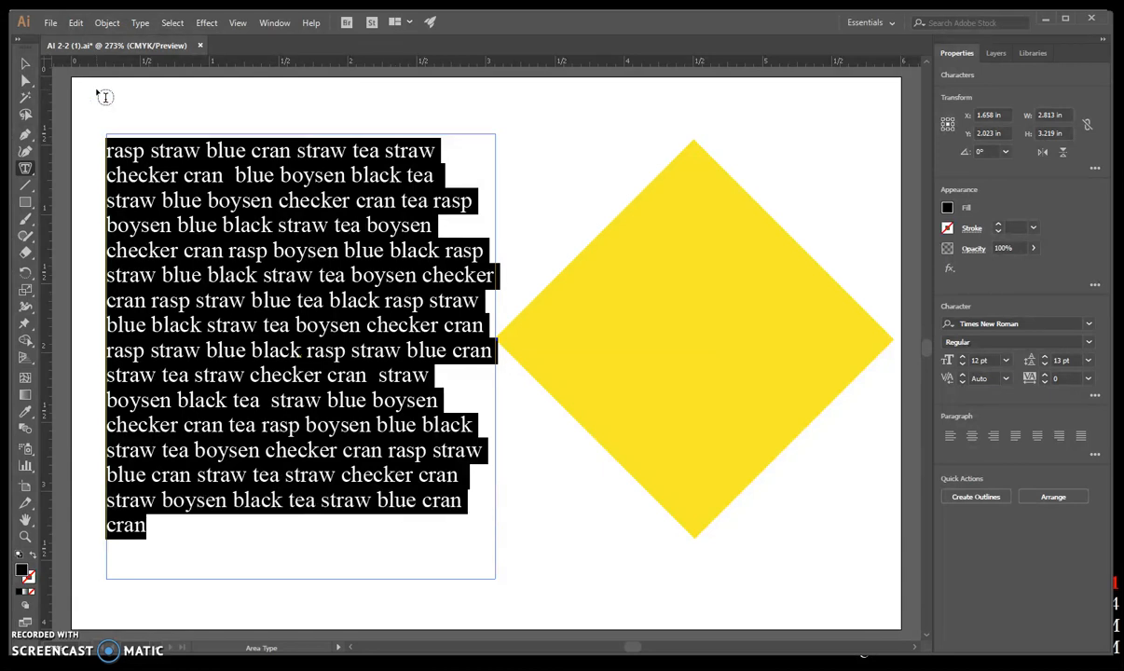
# - Convert the yellow diamond into a text area with the Area Type tool by starting on its upper edge
pyautogui.click(25, 63)
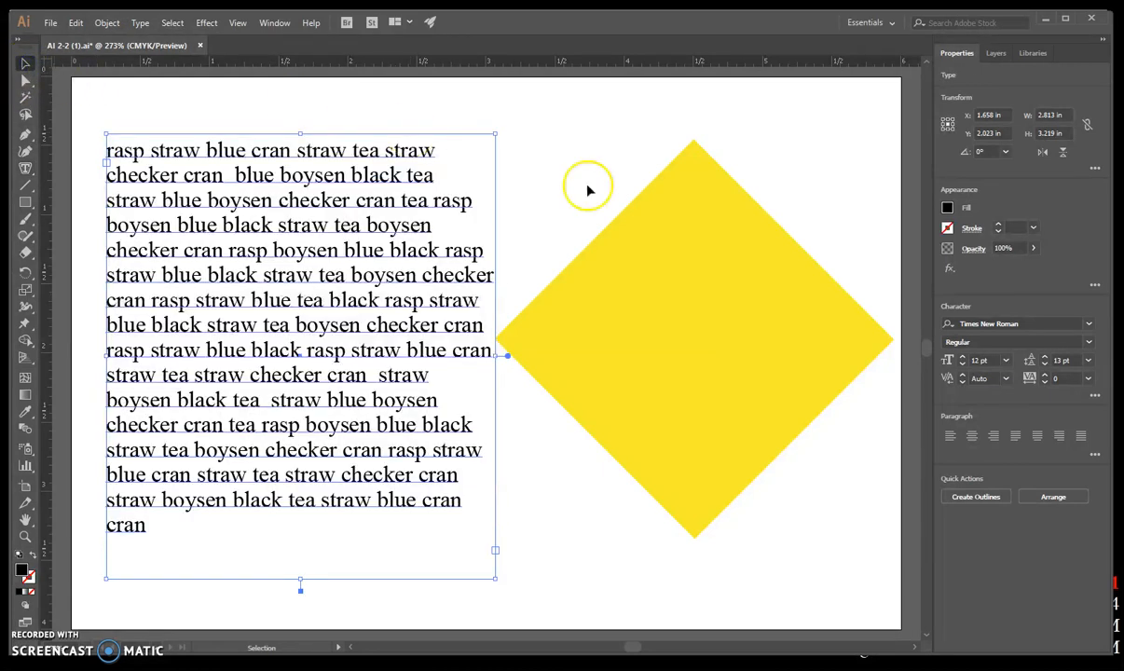
pyautogui.click(740, 287)
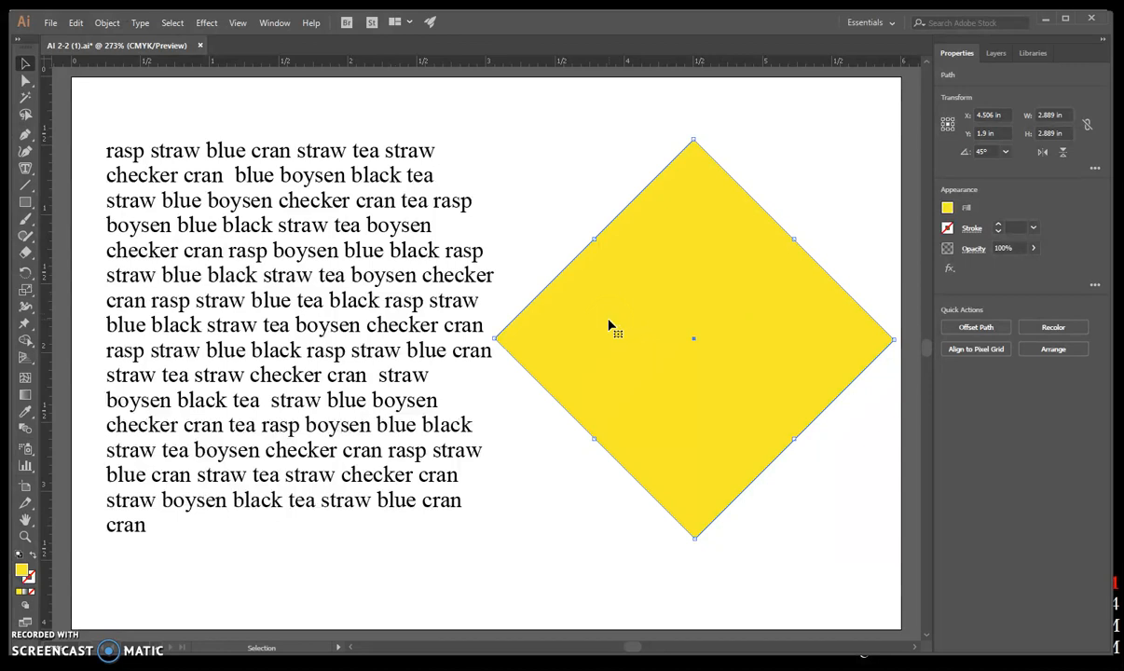
pyautogui.click(27, 169)
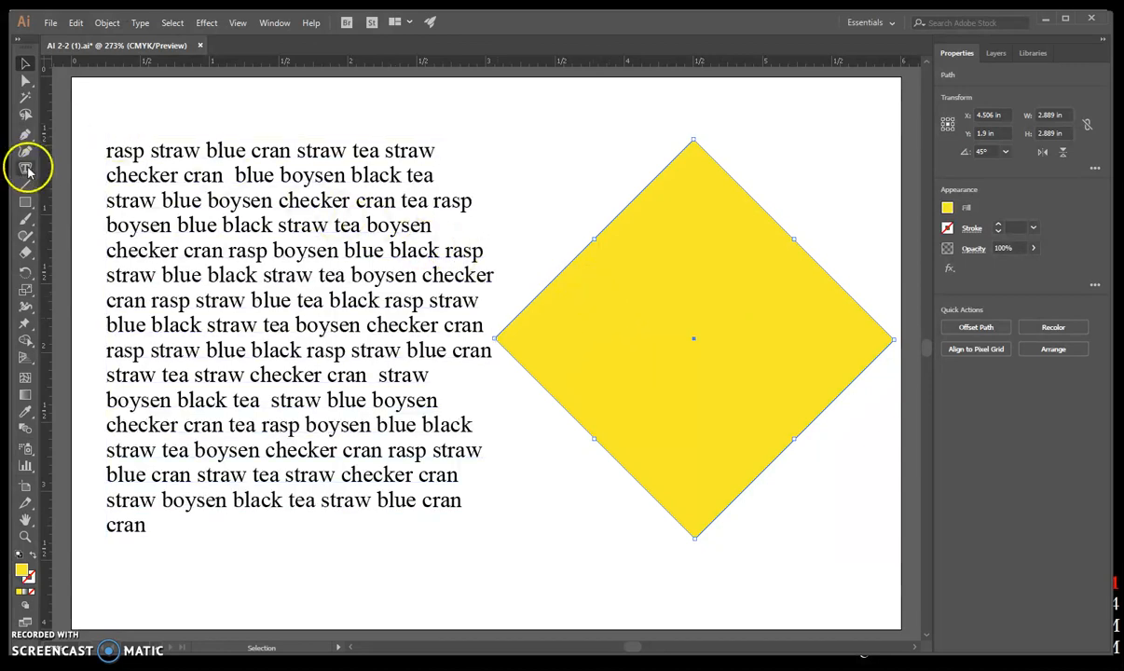
pyautogui.click(91, 191)
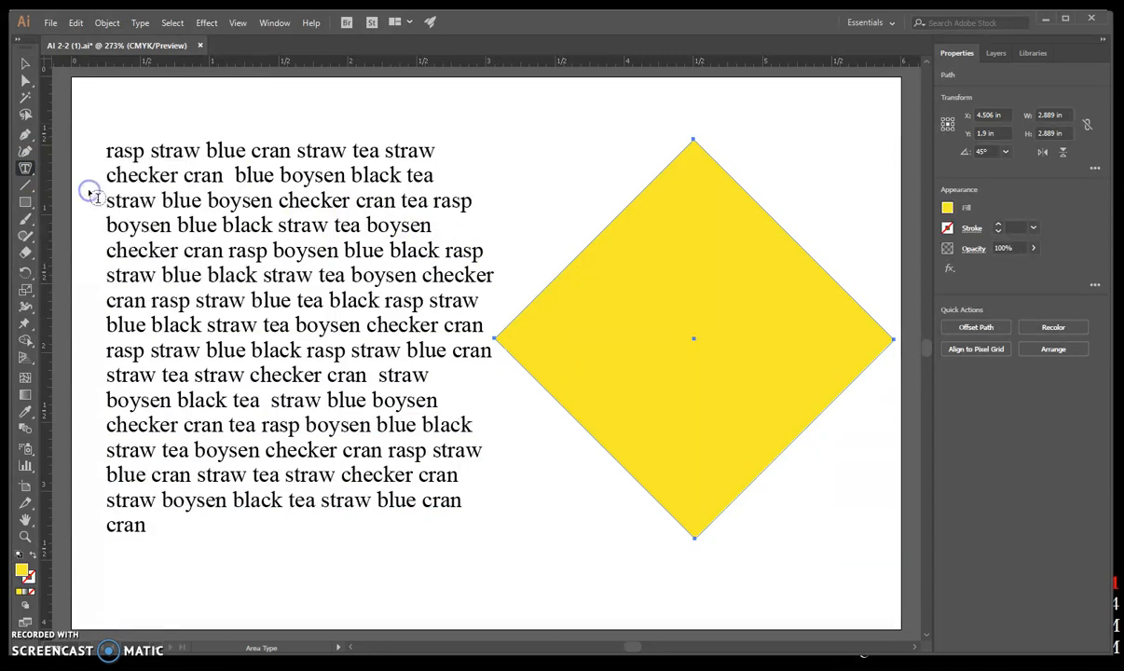
pyautogui.click(99, 187)
pyautogui.click(663, 172)
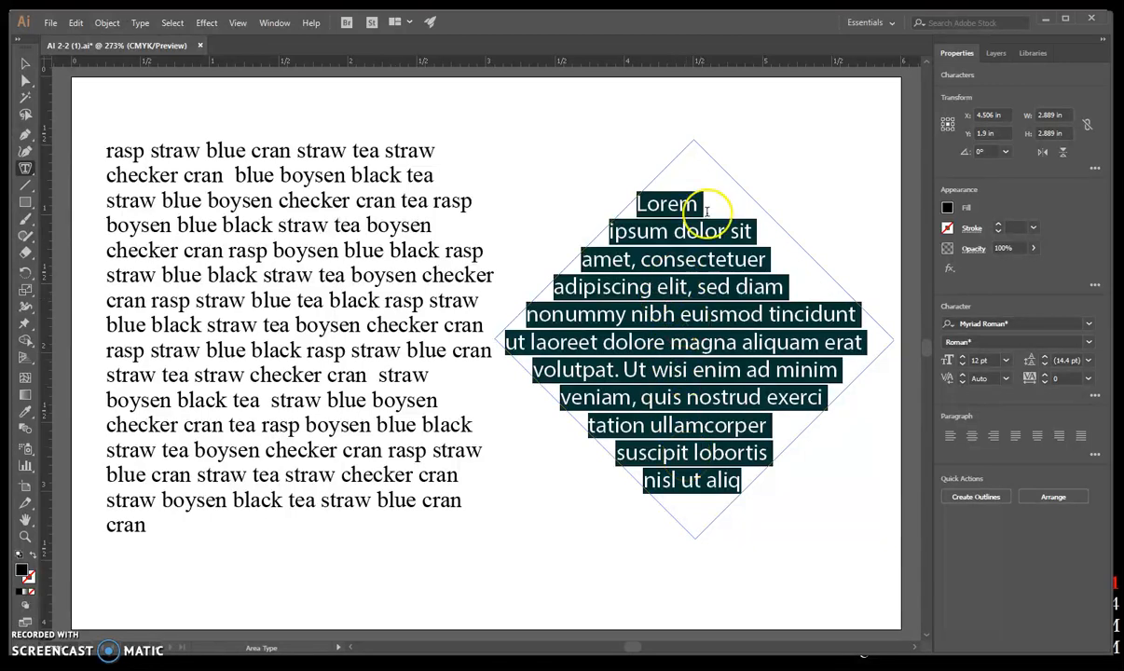
# - Paste the copied paragraph into the diamond in place of the placeholder text
pyautogui.click(74, 23)
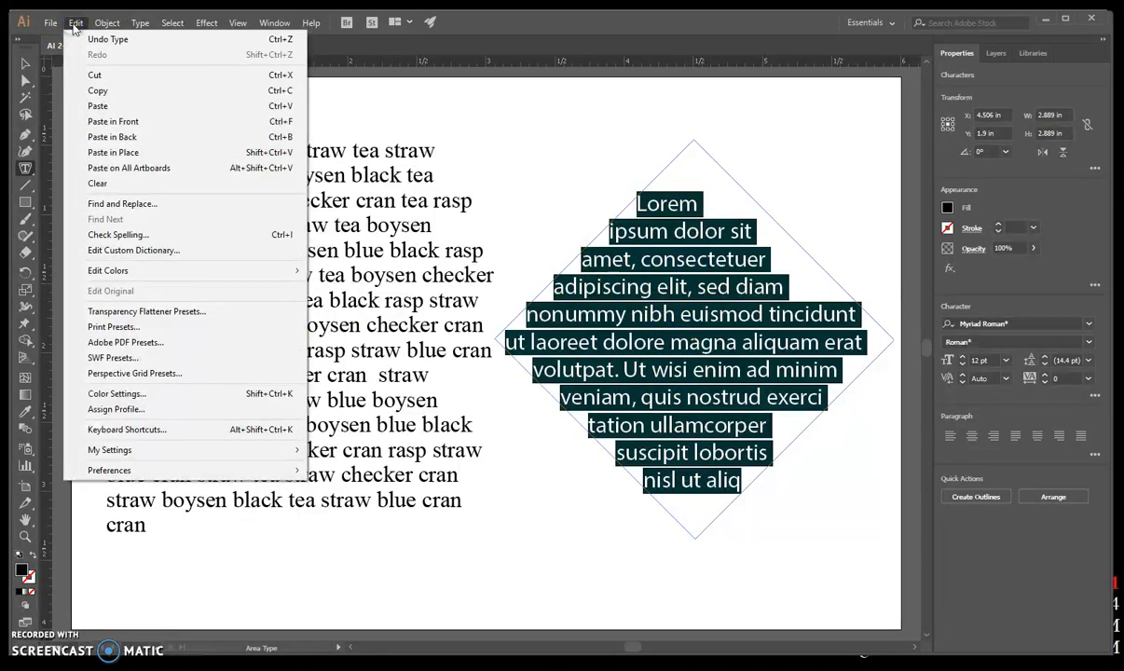
pyautogui.click(110, 105)
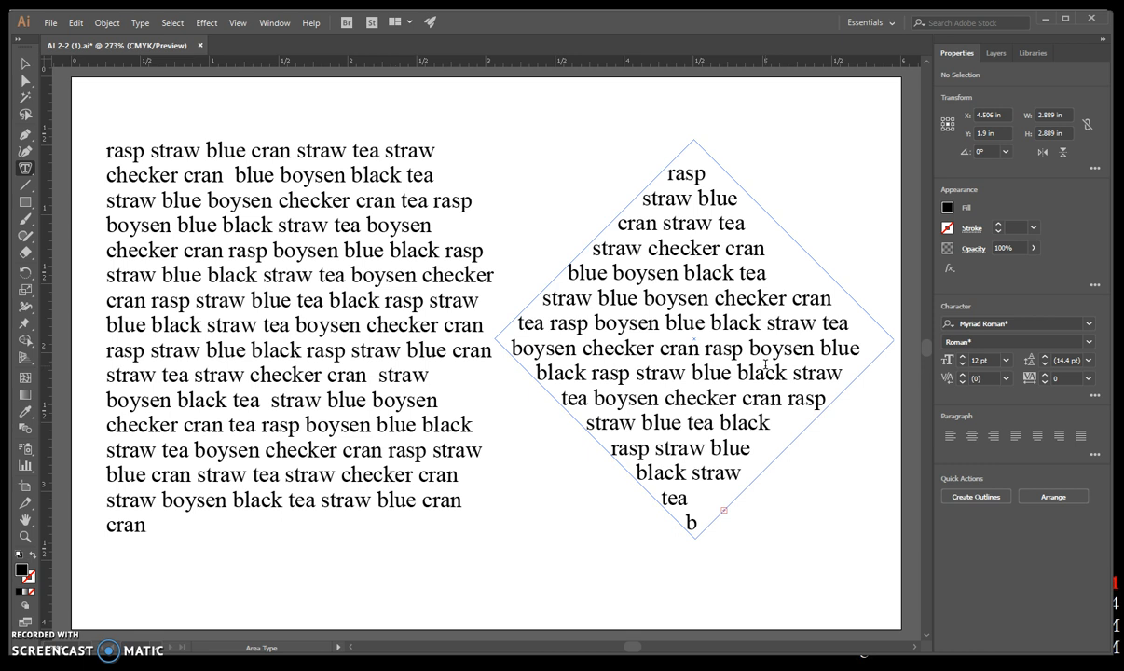
pyautogui.click(749, 360)
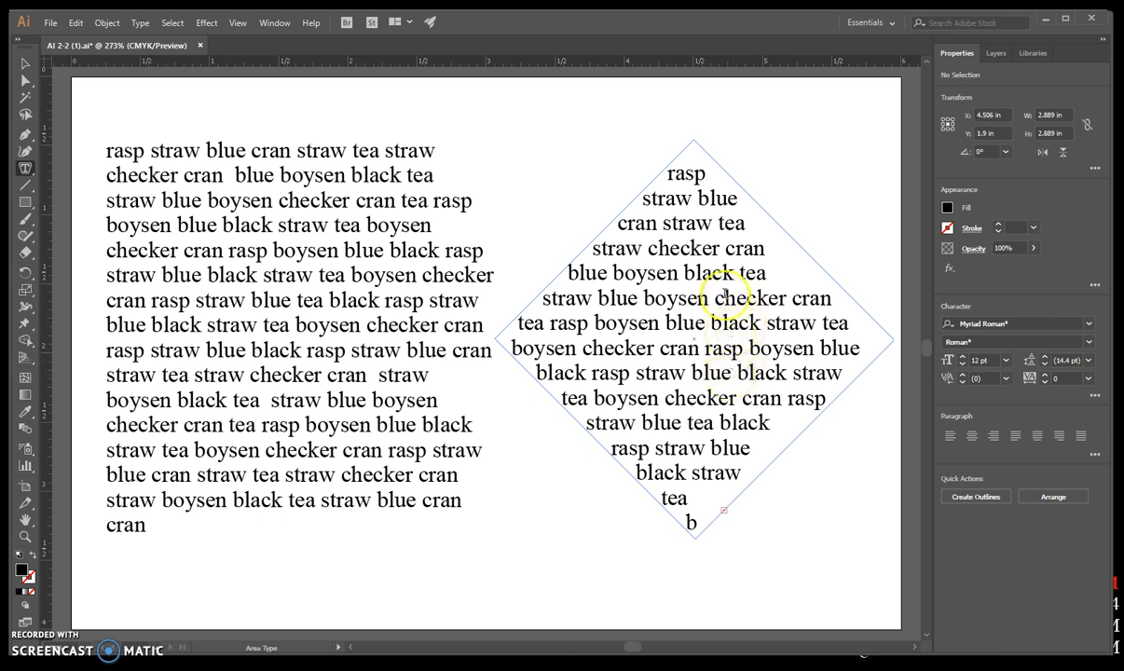
# - Select all the text inside the diamond and bring up the Paragraph formatting options
pyautogui.tripleClick(674, 224)
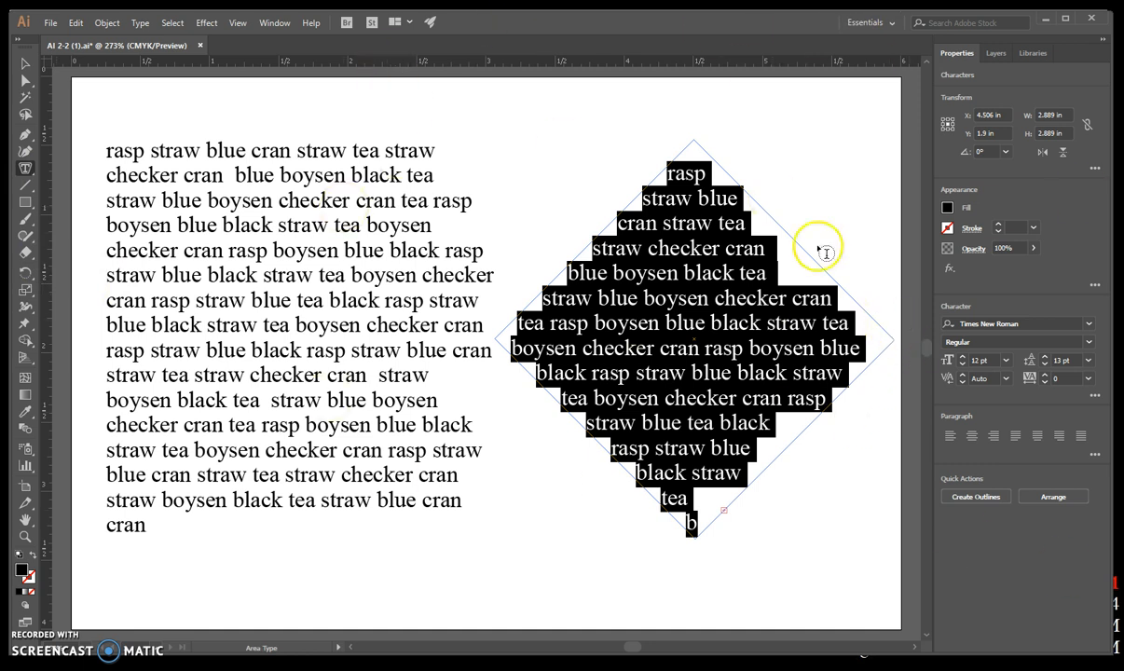
pyautogui.click(276, 22)
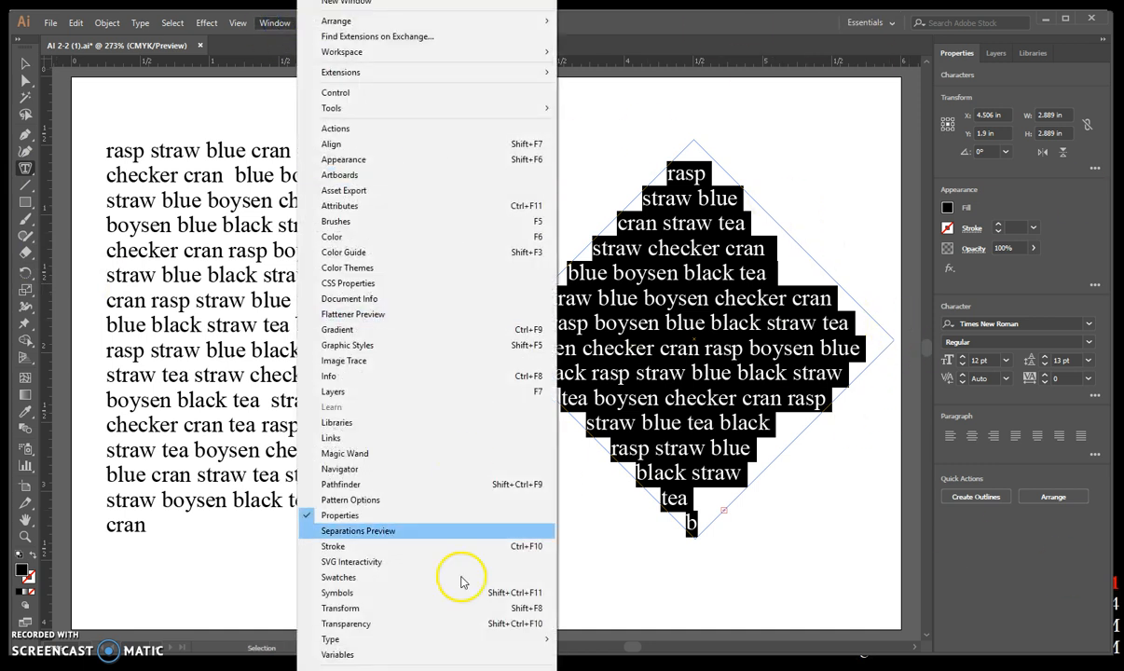
pyautogui.click(247, 44)
pyautogui.click(238, 23)
pyautogui.moveTo(276, 22)
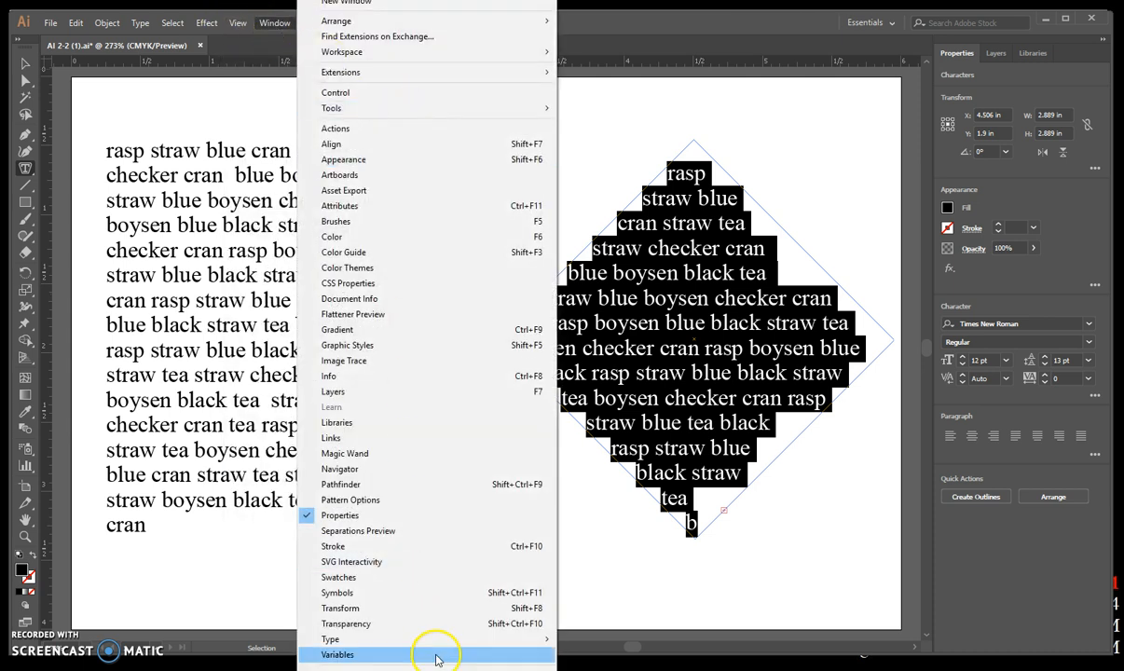
pyautogui.moveTo(432, 643)
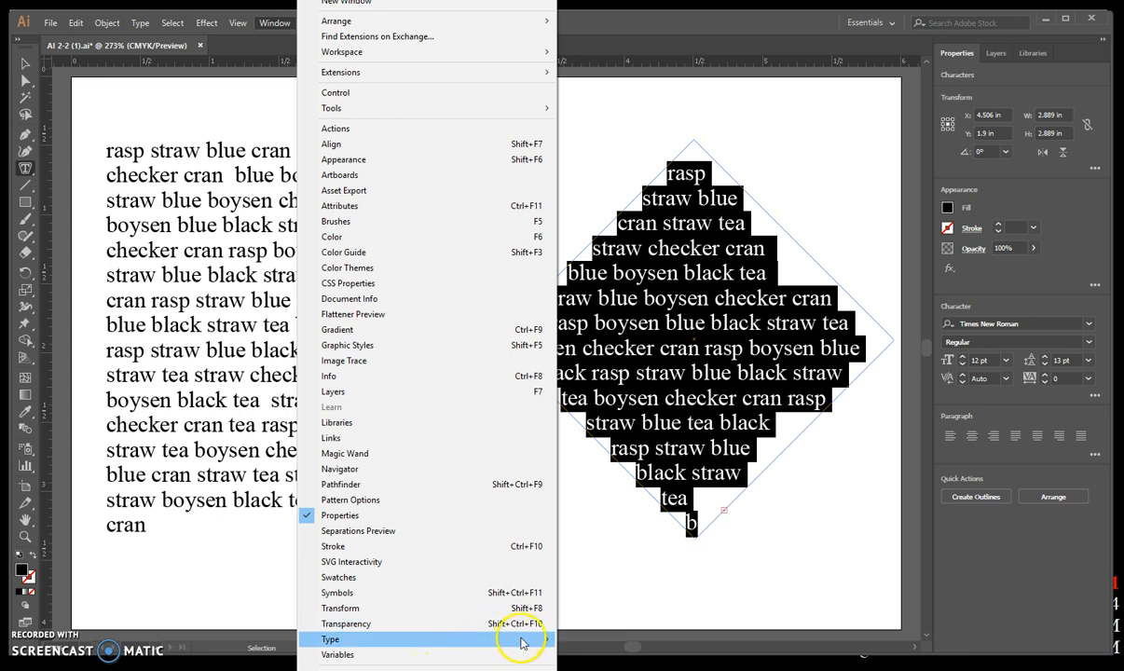
pyautogui.moveTo(522, 642)
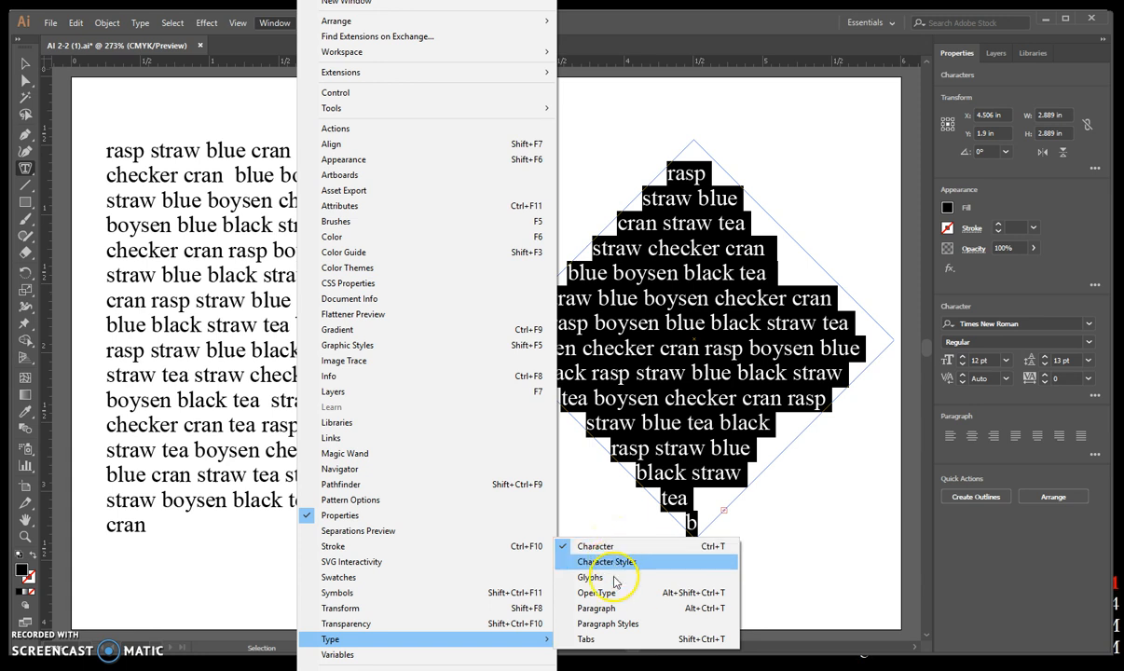
pyautogui.click(612, 611)
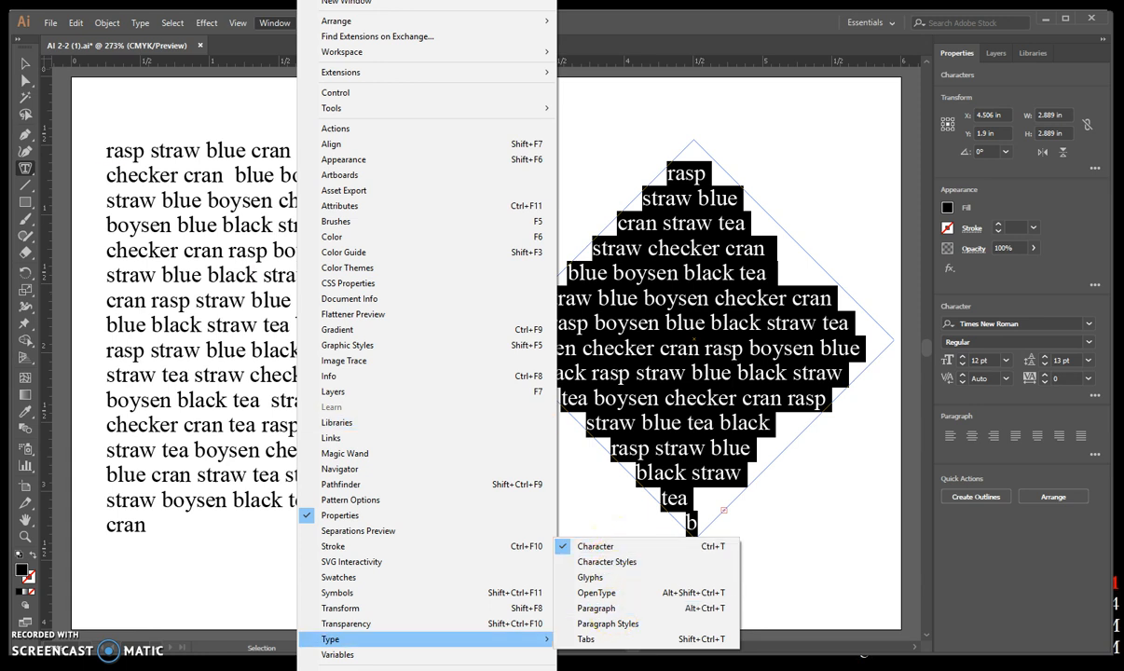
# - Center-align the selected paragraph inside the diamond, keeping the floating text formatting options near the artboard's upper edge
pyautogui.moveTo(2, 167); pyautogui.dragTo(865, 91)
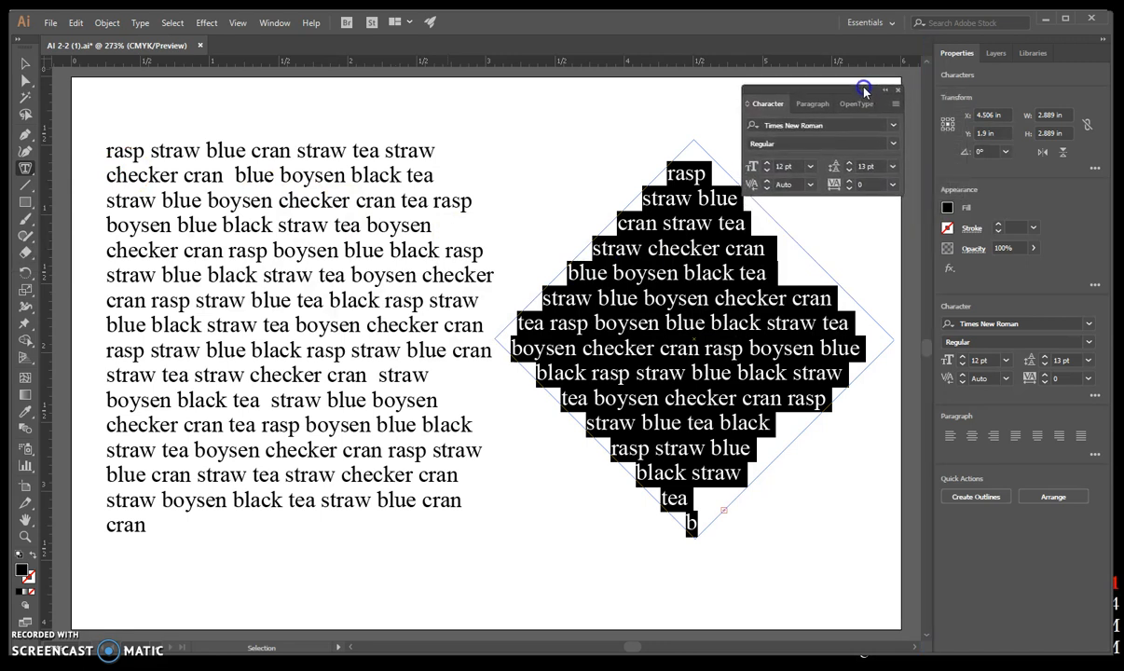
pyautogui.click(817, 103)
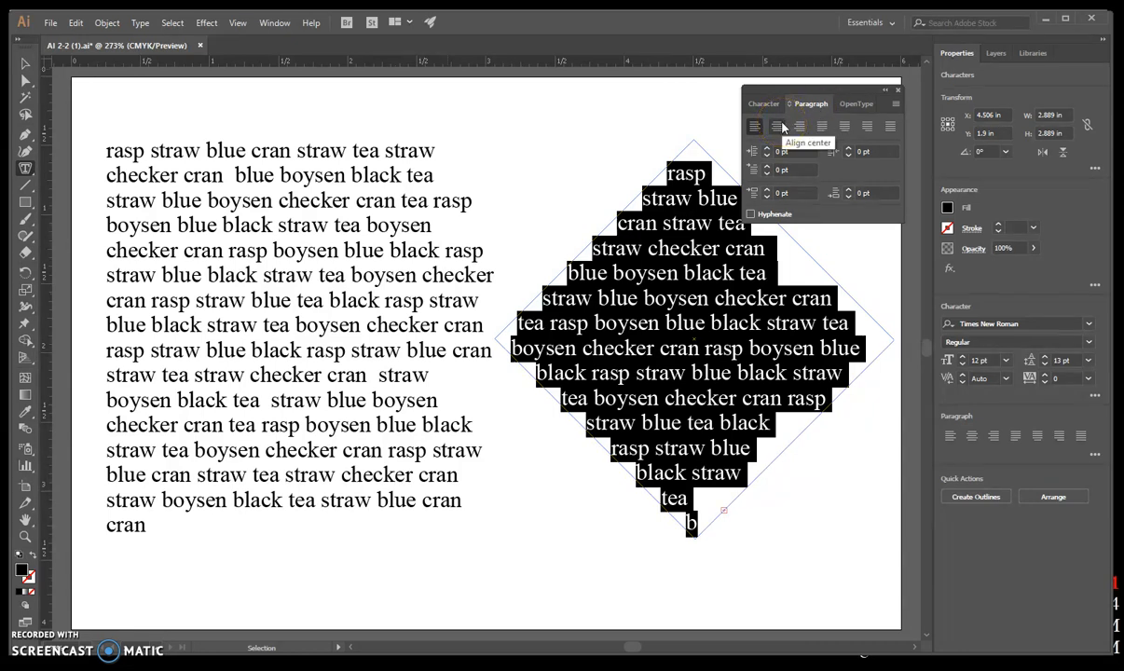
pyautogui.click(780, 125)
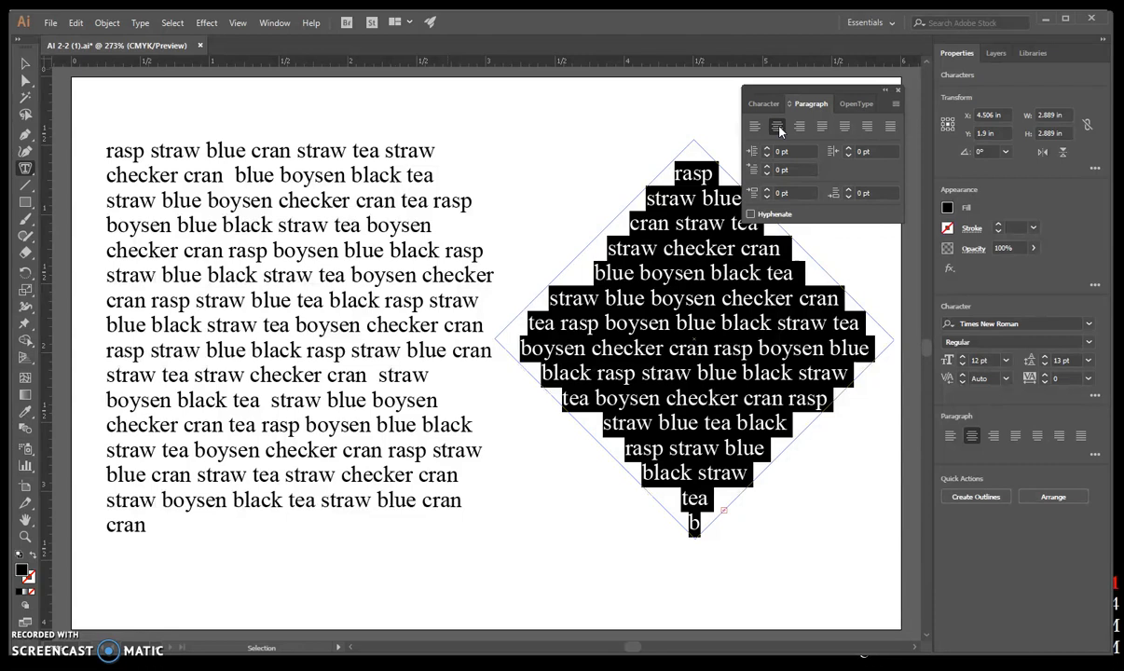
# - Show the full character options and set the font size of the diamond's text to 9 pt
pyautogui.click(765, 104)
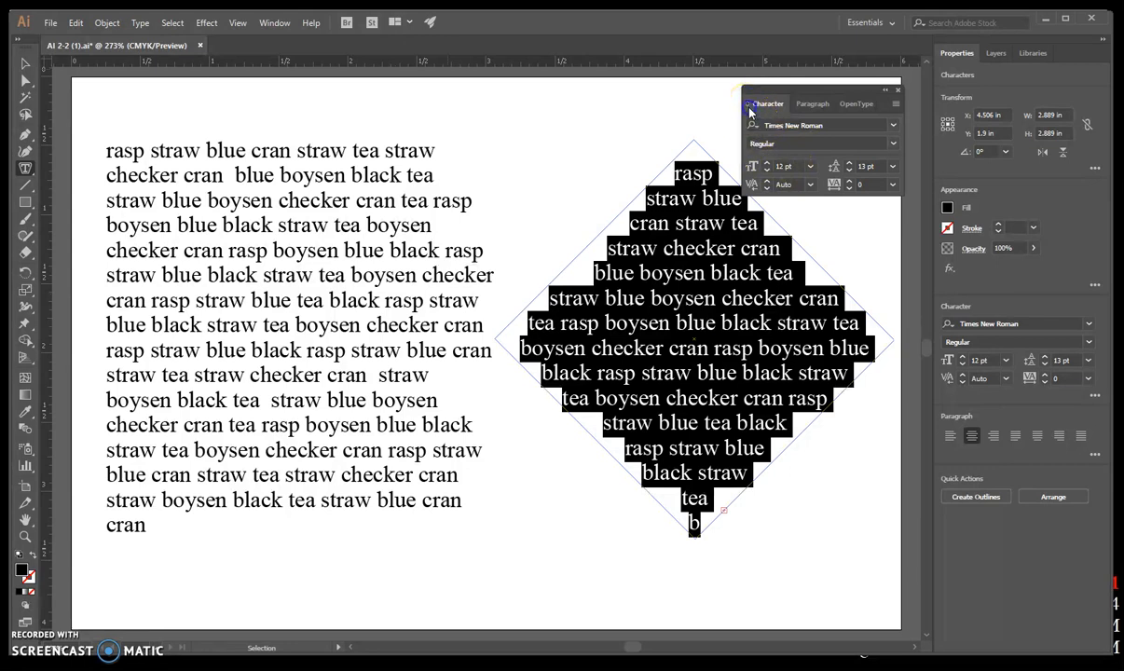
pyautogui.click(748, 104)
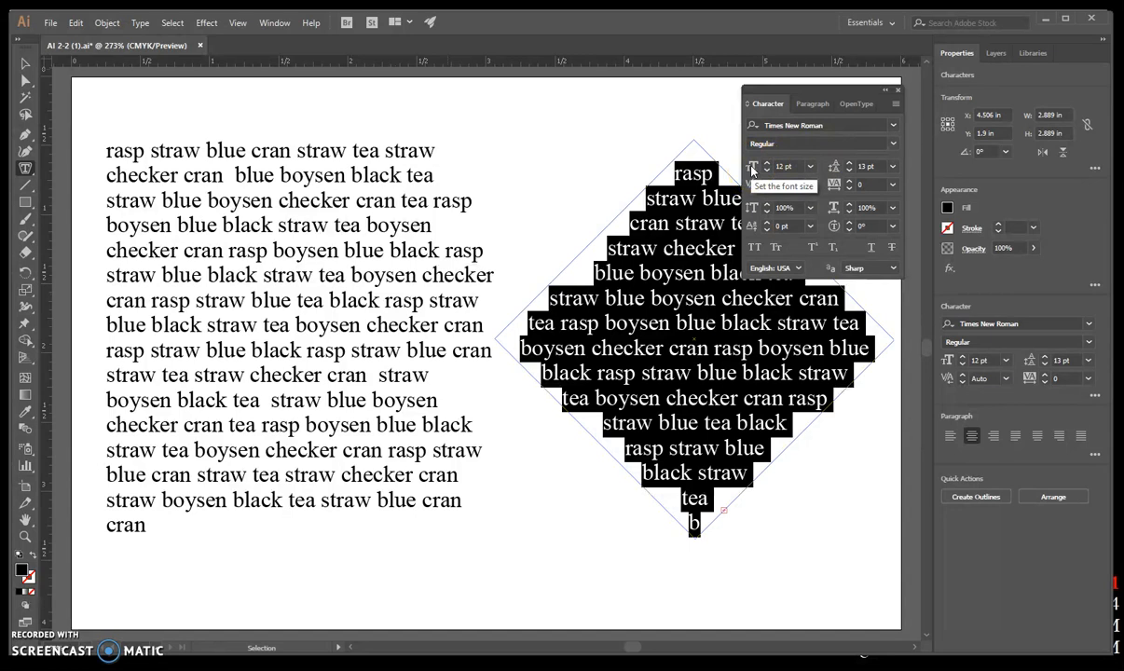
pyautogui.click(810, 168)
pyautogui.click(826, 246)
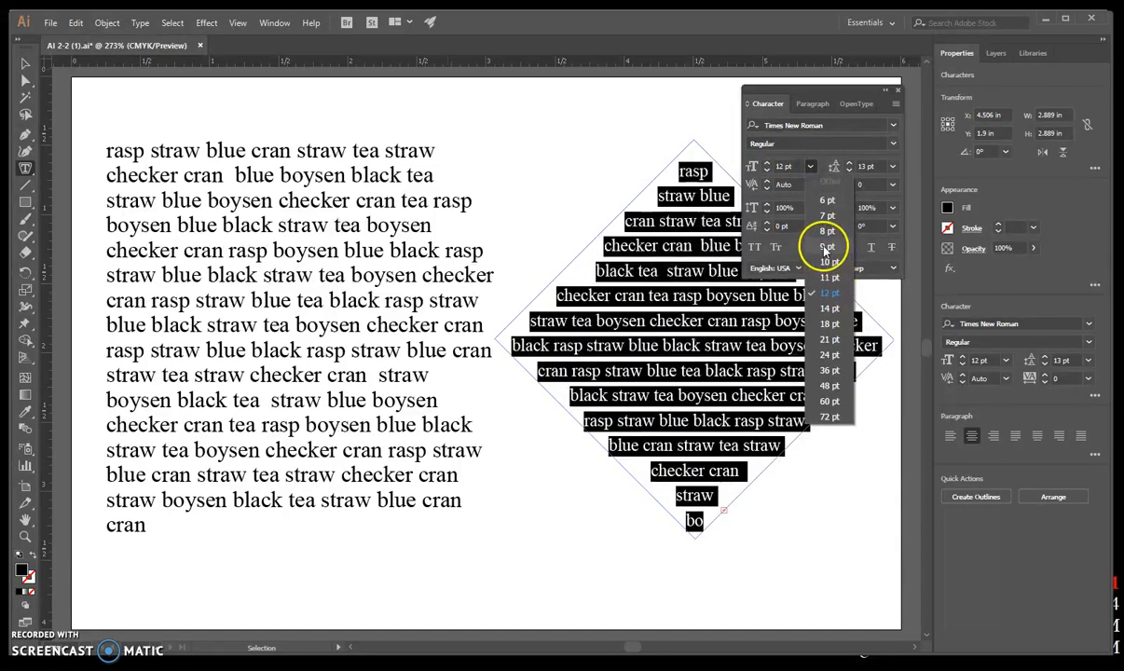
# - Set the leading of the diamond's text to 11 pt
pyautogui.click(780, 166)
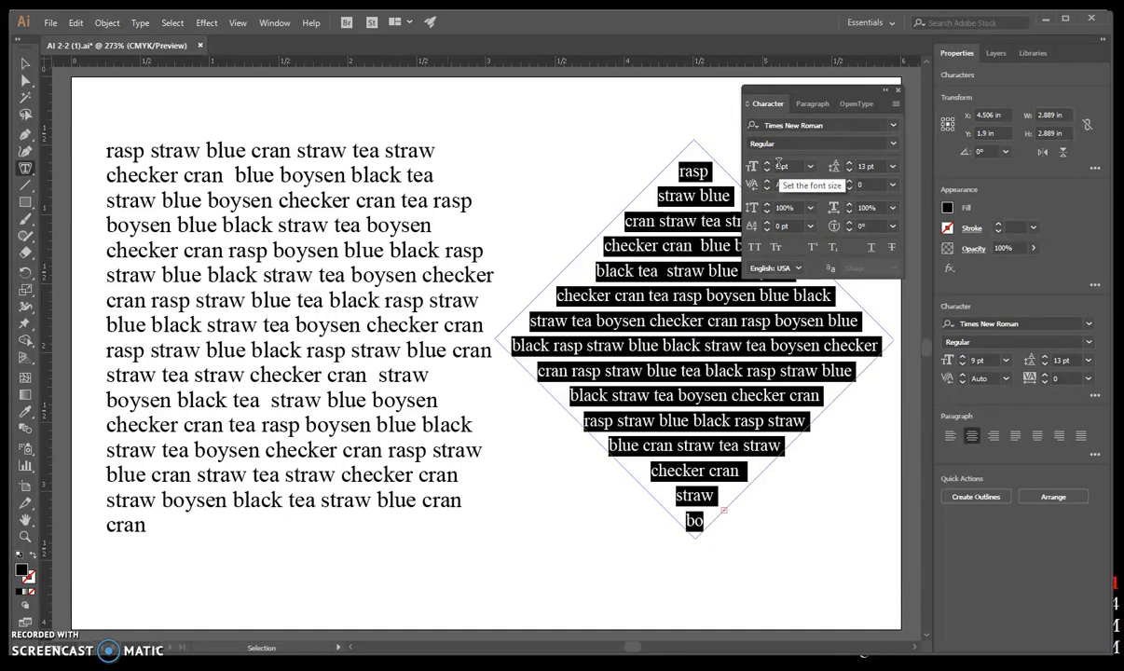
pyautogui.click(834, 168)
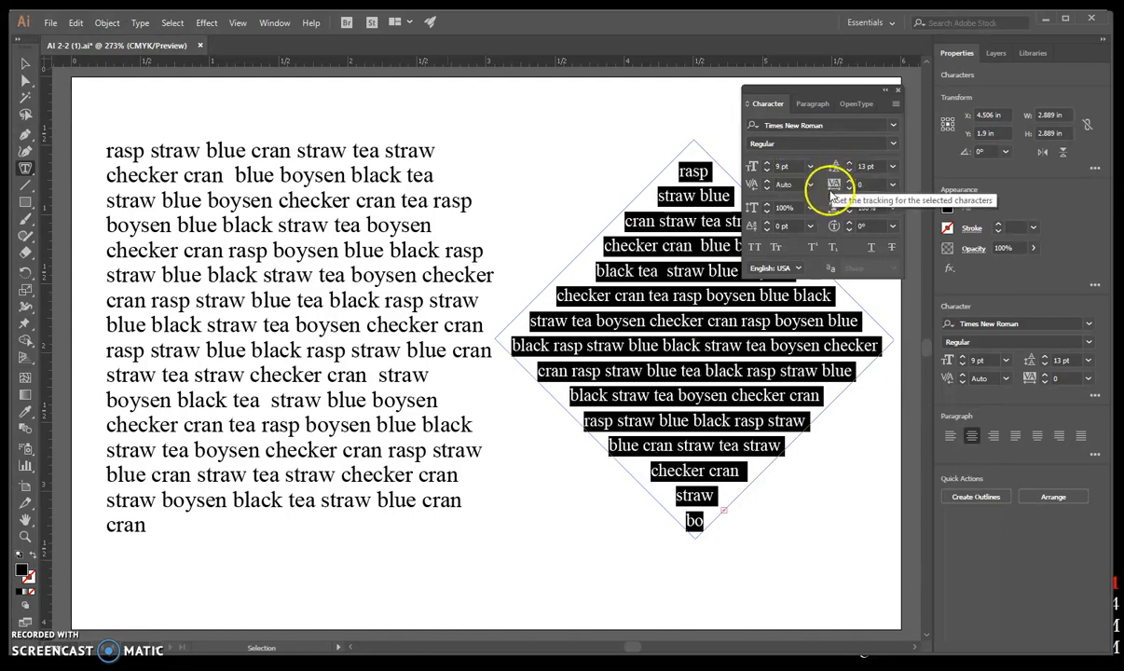
pyautogui.click(866, 167)
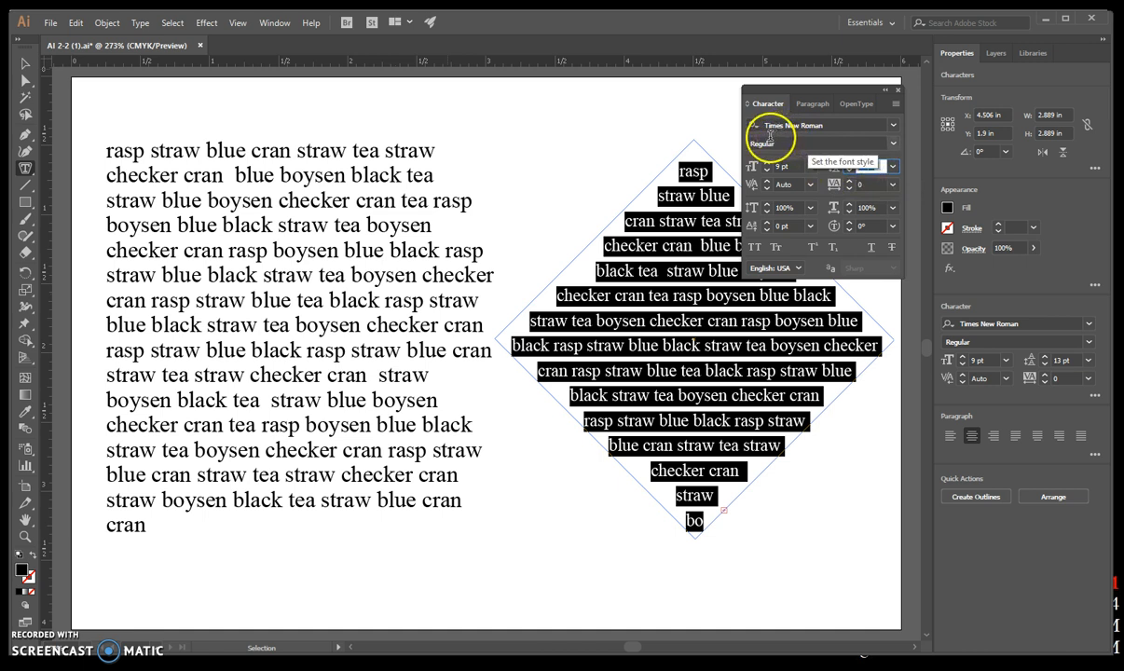
pyautogui.write('9')
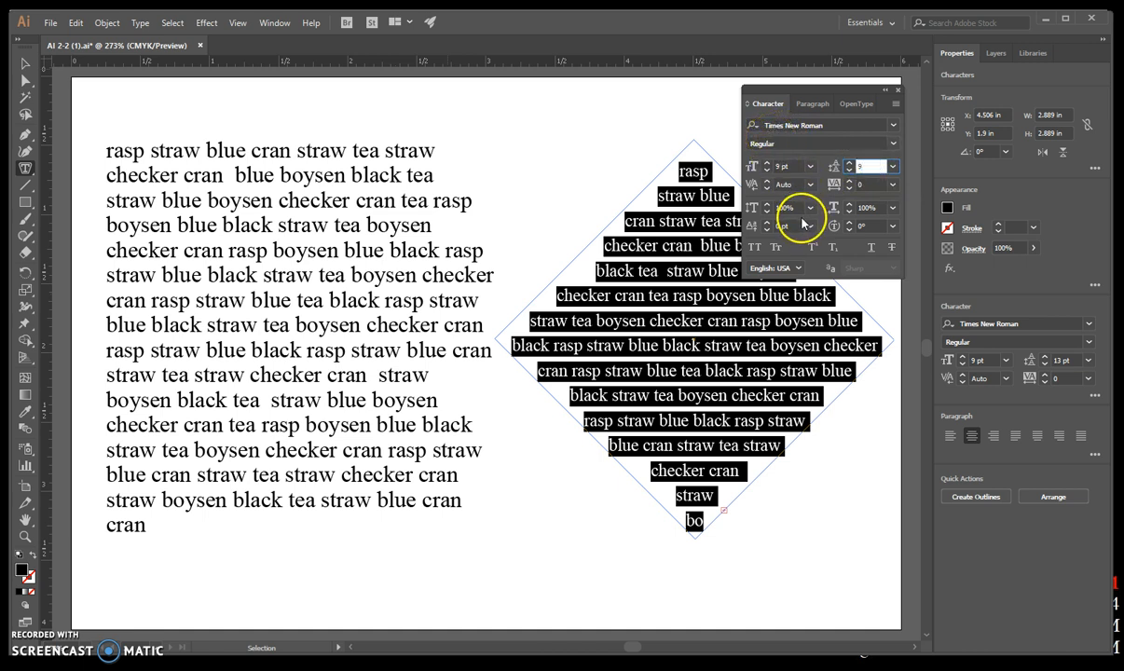
pyautogui.moveTo(870, 168); pyautogui.dragTo(851, 168)
pyautogui.write('11')
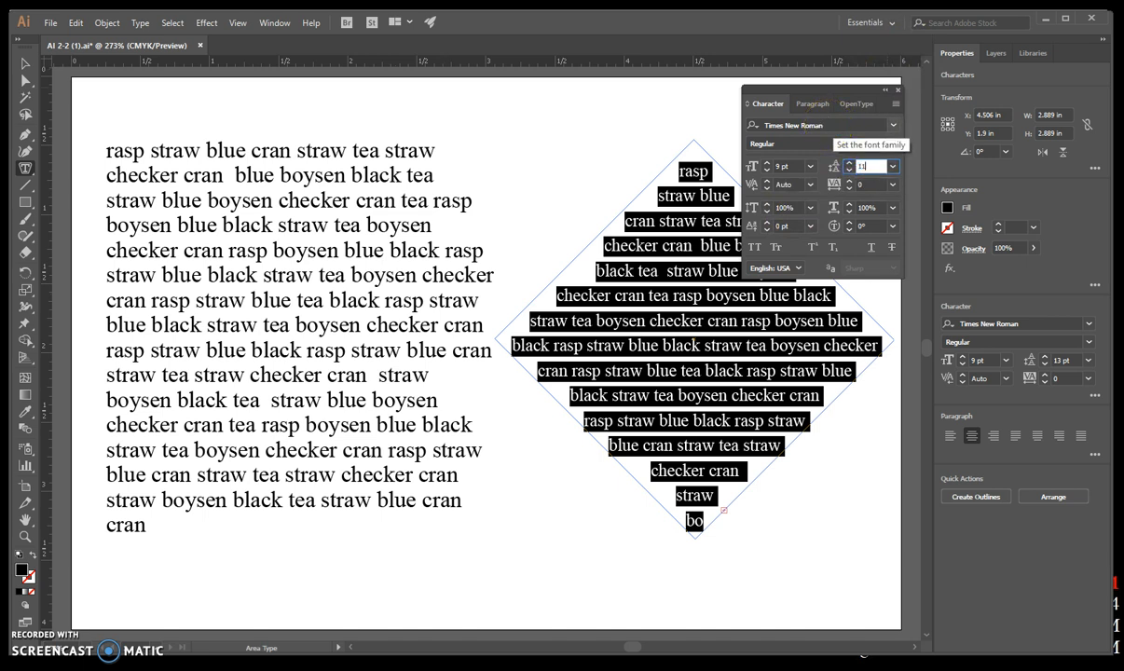
pyautogui.press('Return')
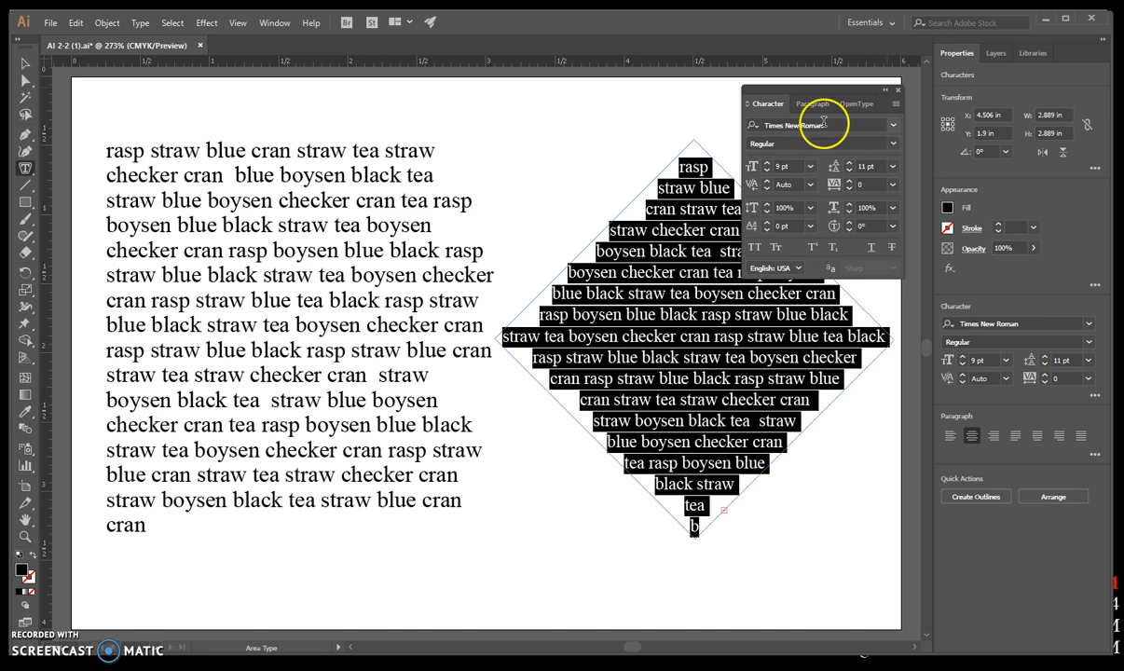
# - Deselect the text, select the whole text-filled diamond as an object with the Selection tool and copy it
pyautogui.click(173, 22)
pyautogui.click(196, 72)
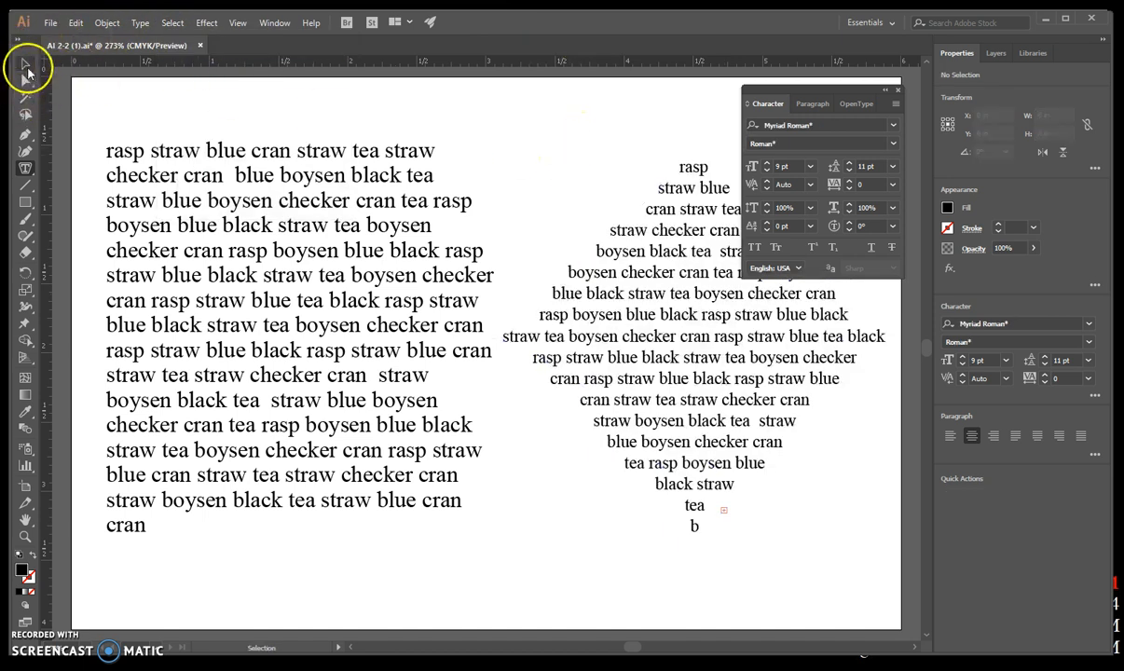
pyautogui.click(26, 64)
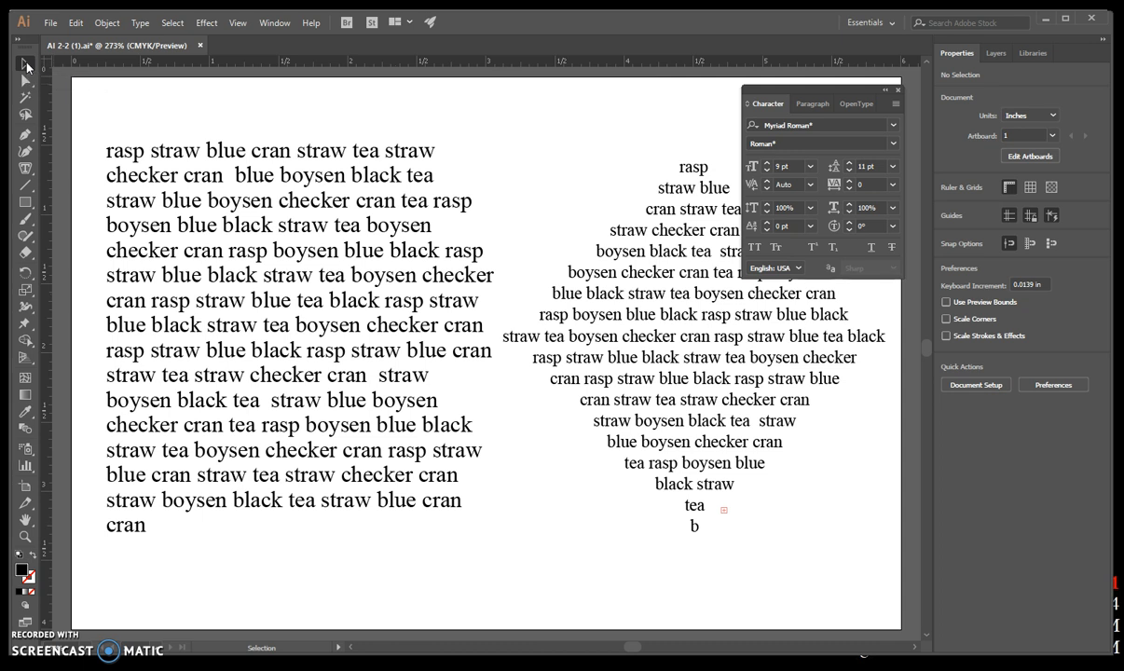
pyautogui.click(617, 323)
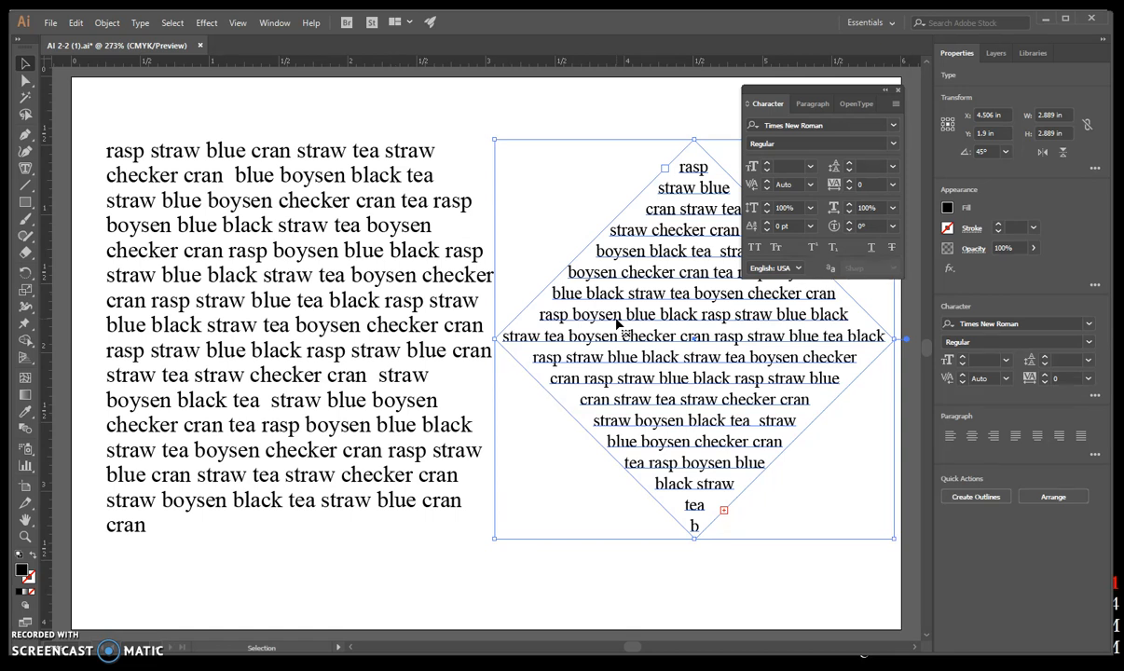
pyautogui.click(76, 22)
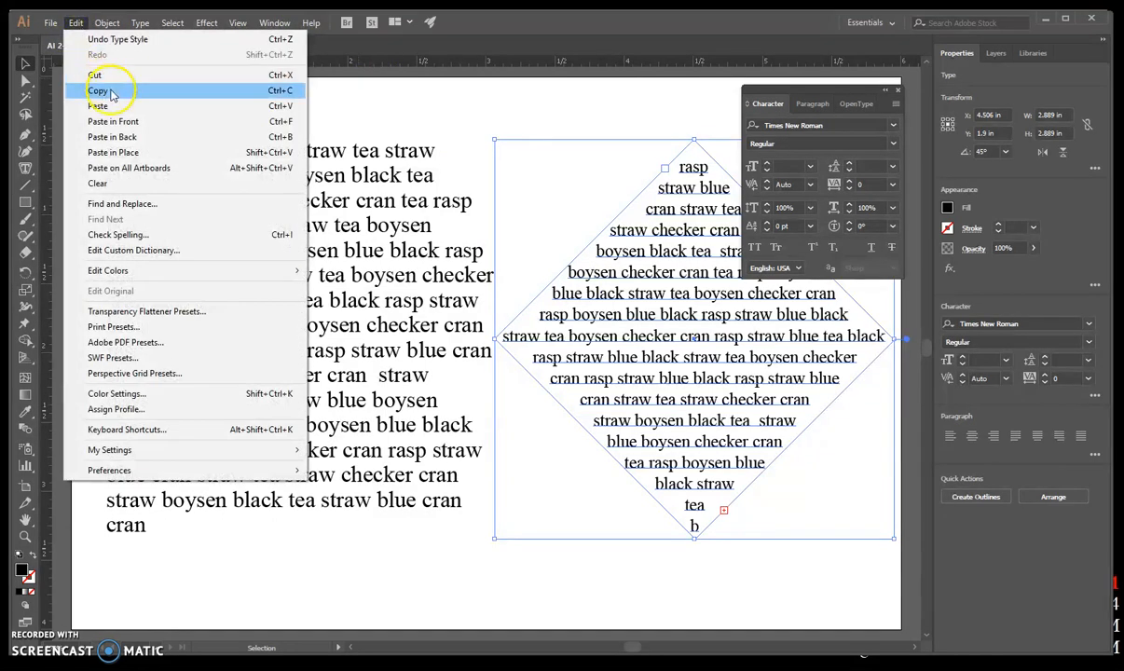
pyautogui.click(110, 107)
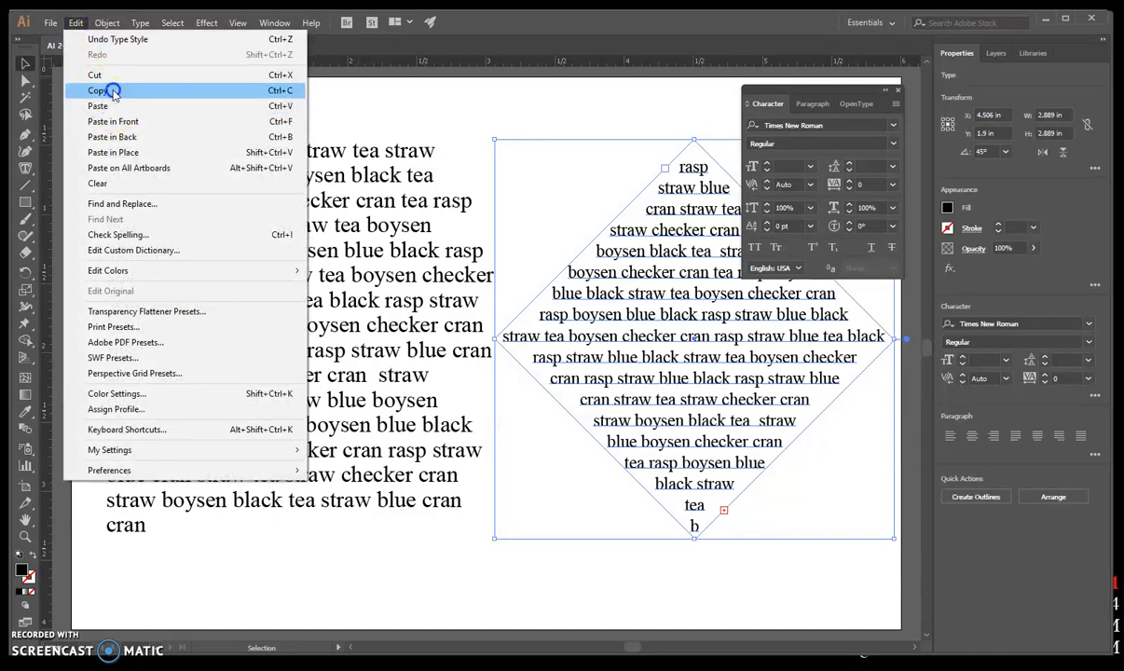
pyautogui.click(78, 24)
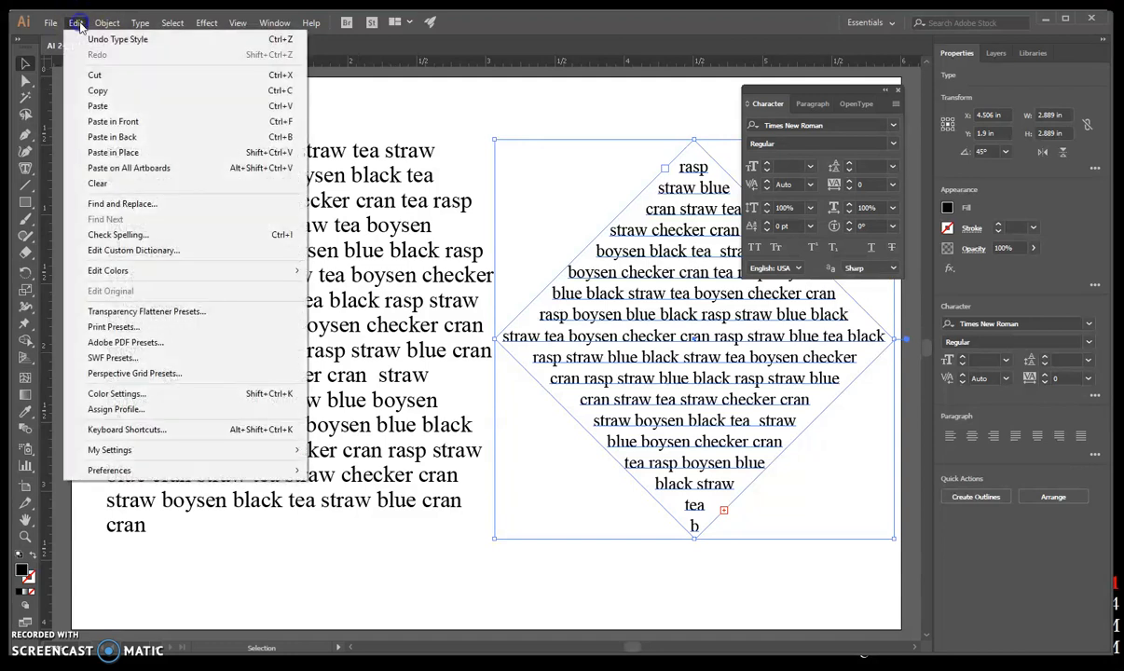
pyautogui.click(125, 91)
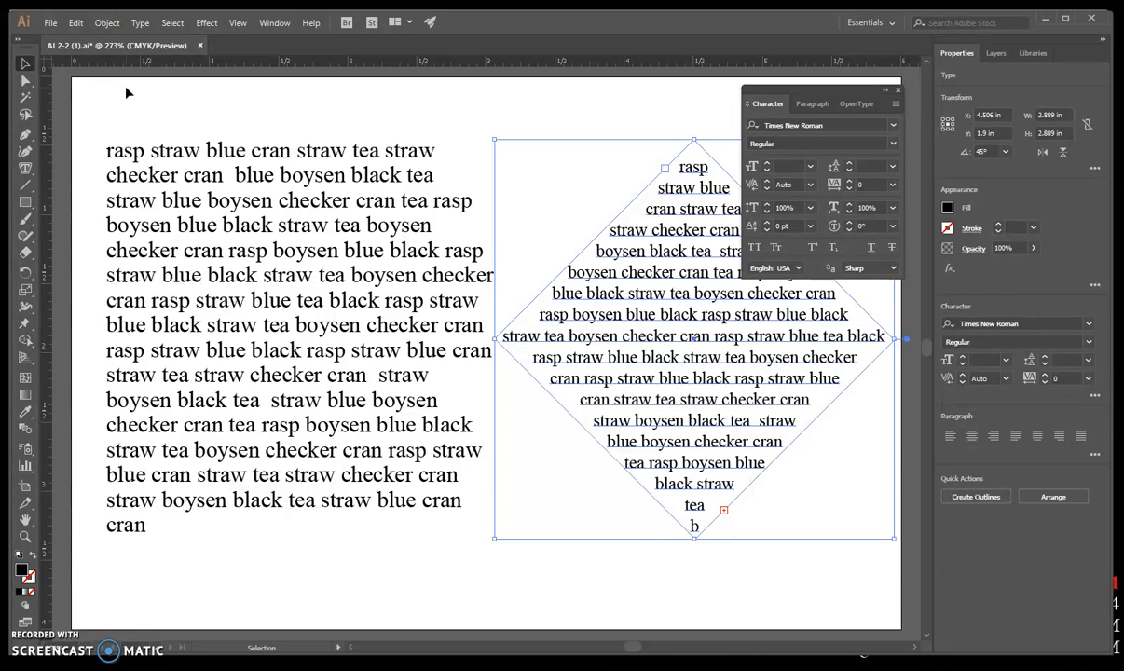
pyautogui.click(276, 23)
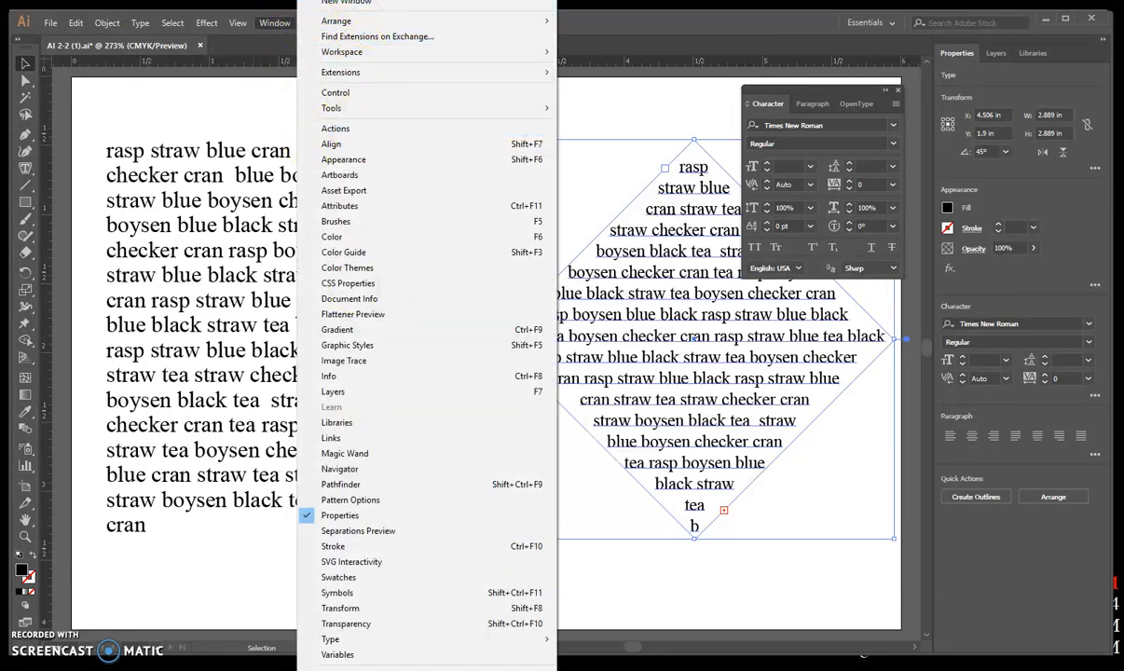
pyautogui.scroll(-3, 410, 373)
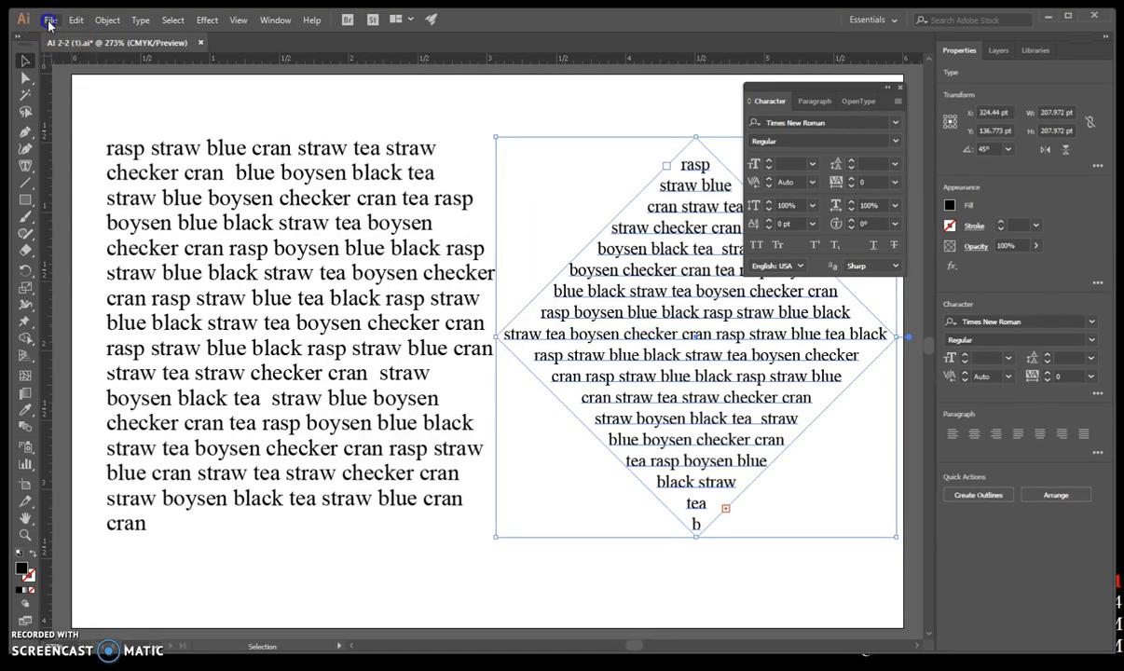
# - Open the Illustrator file "berry symposium" from the H: network drive
pyautogui.click(50, 22)
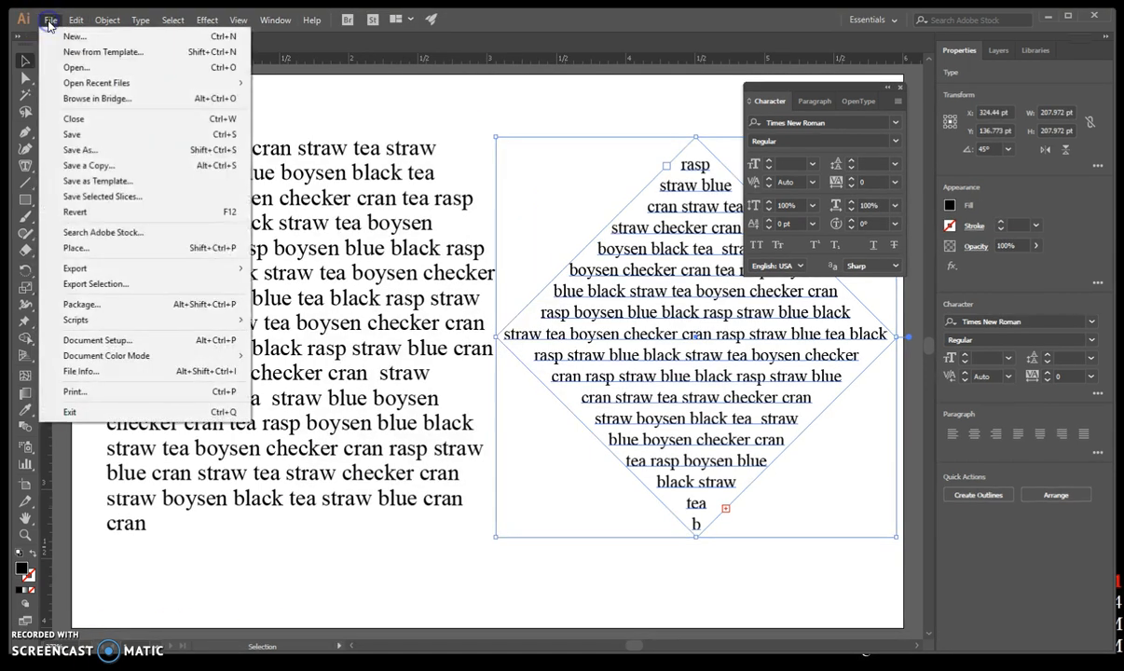
pyautogui.click(73, 67)
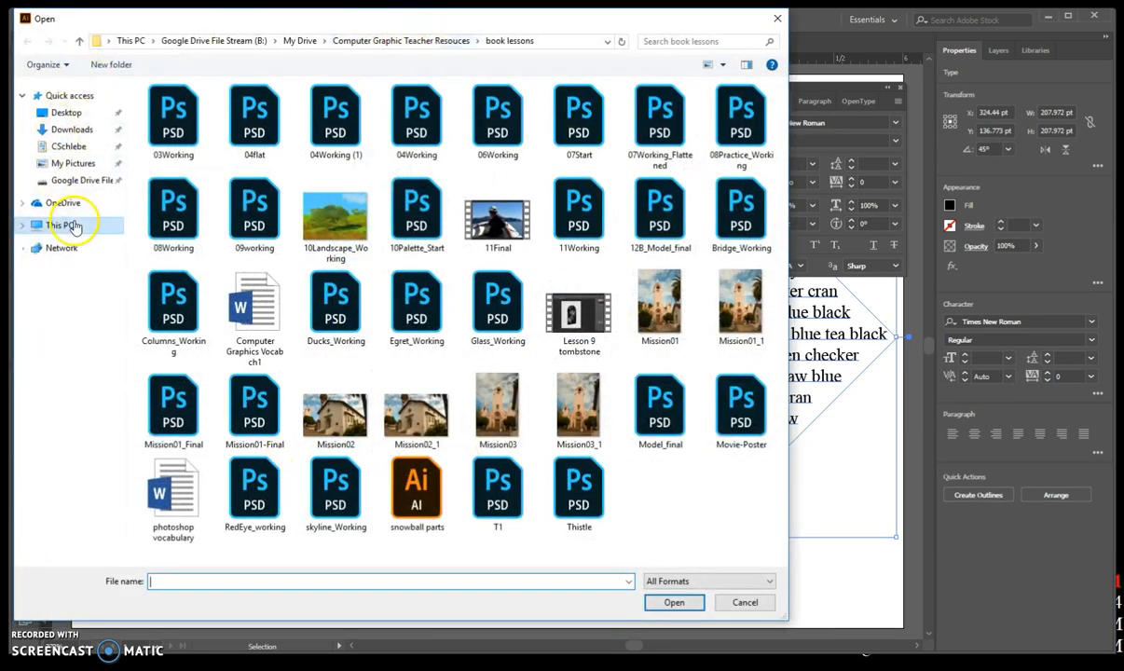
pyautogui.click(68, 225)
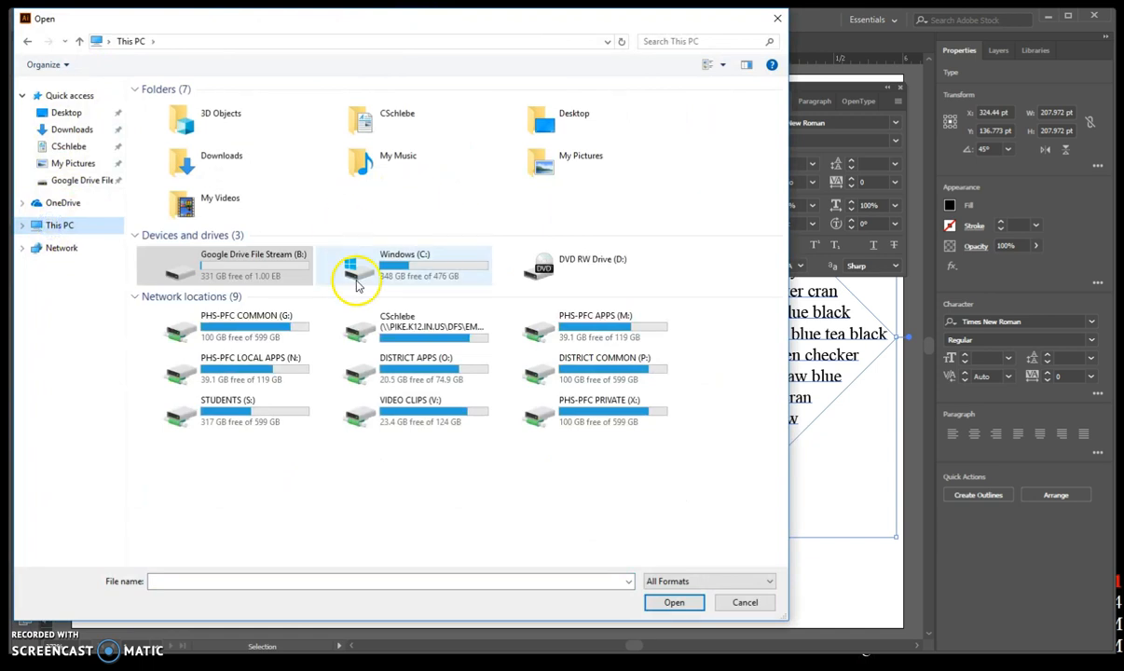
pyautogui.doubleClick(410, 327)
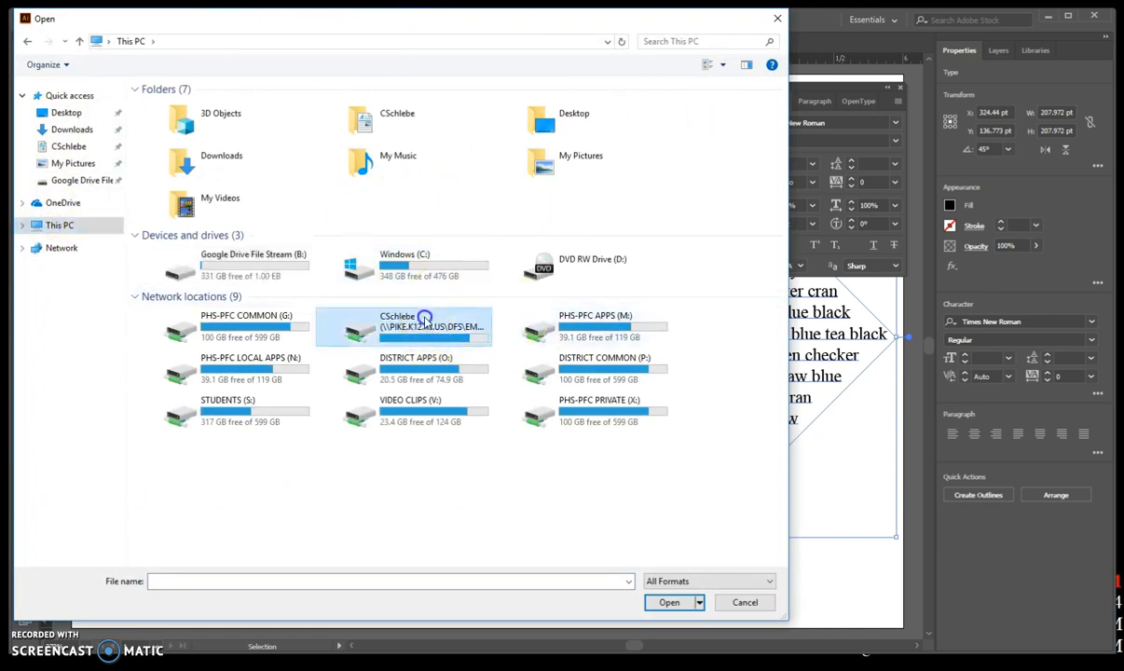
pyautogui.scroll(-15, 205, 282)
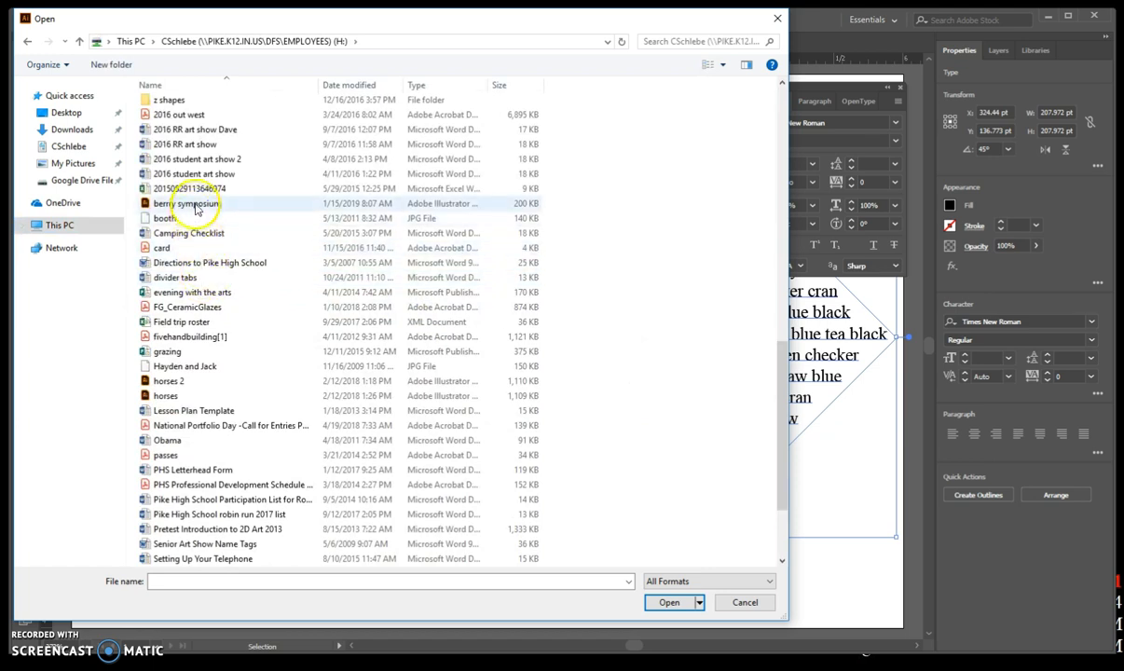
pyautogui.doubleClick(194, 205)
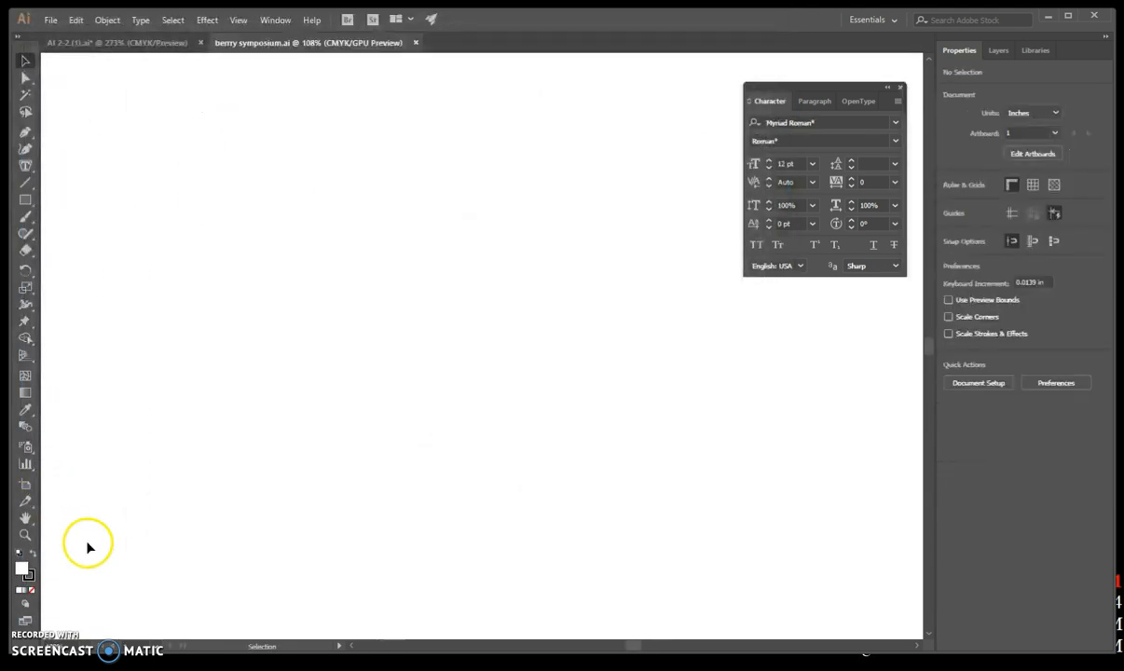
# - Fit the blank artboard in the window and switch the display to Preview on CPU
pyautogui.doubleClick(27, 520)
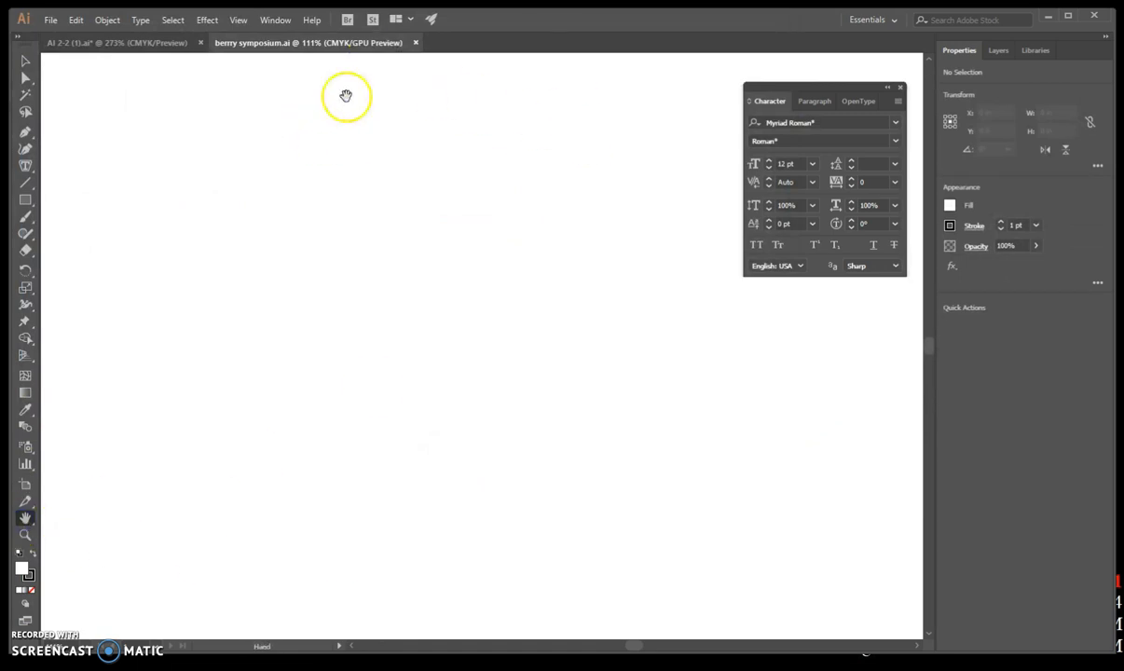
pyautogui.click(273, 21)
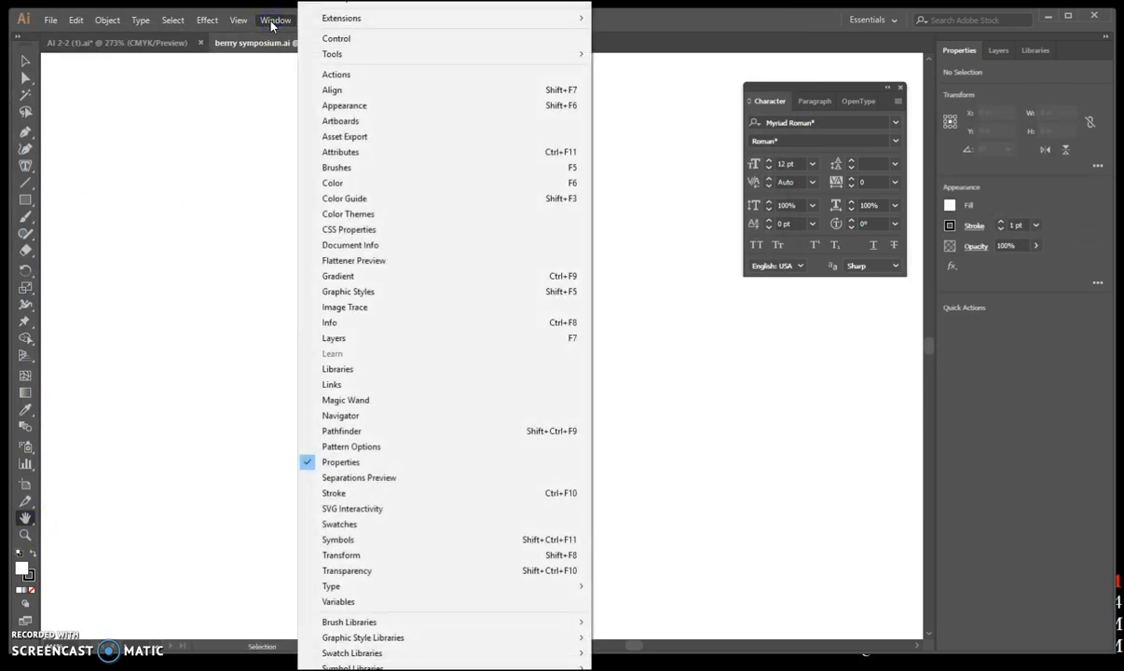
pyautogui.moveTo(235, 22)
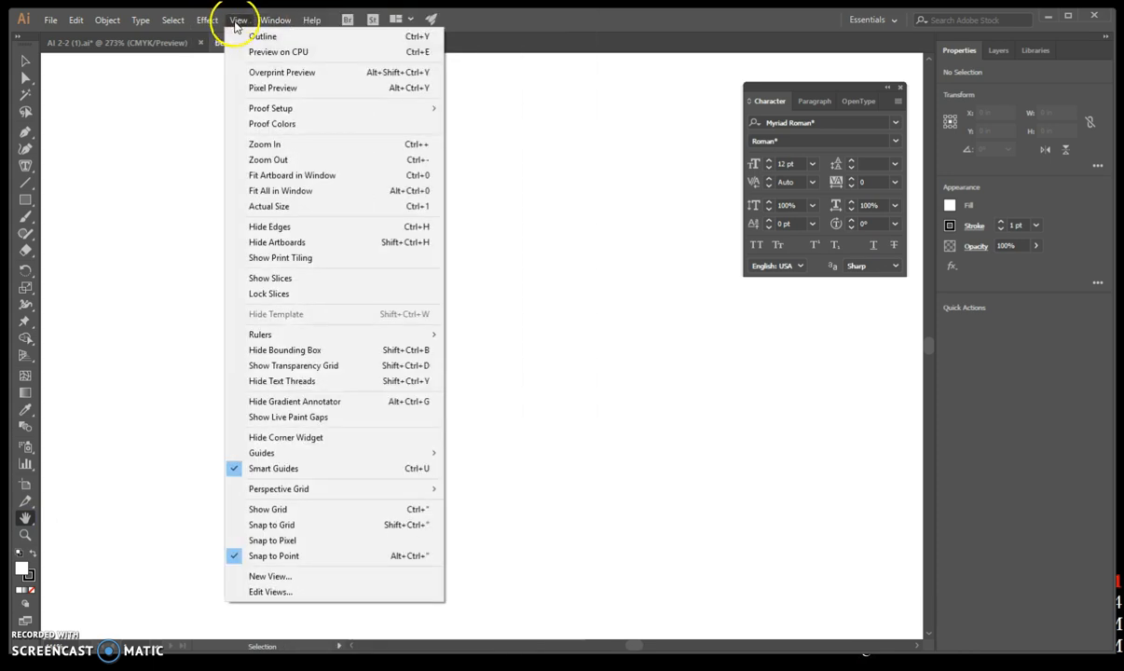
pyautogui.click(267, 53)
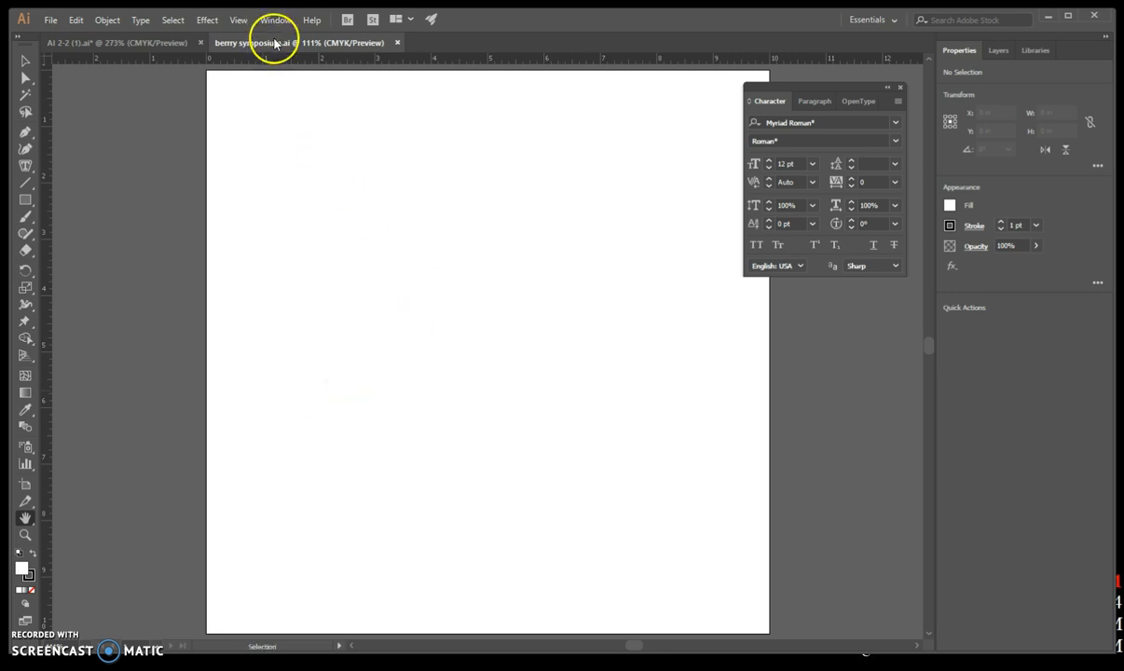
# - Paste the copied text diamond onto the blank artboard and show the document's guides
pyautogui.click(74, 22)
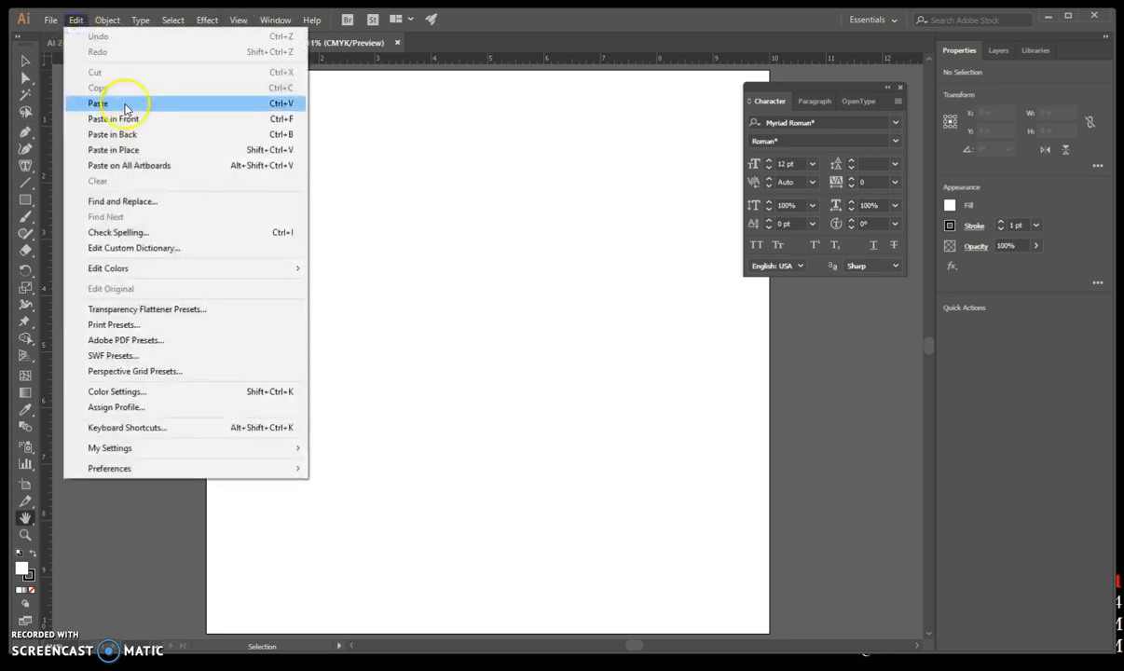
pyautogui.click(124, 104)
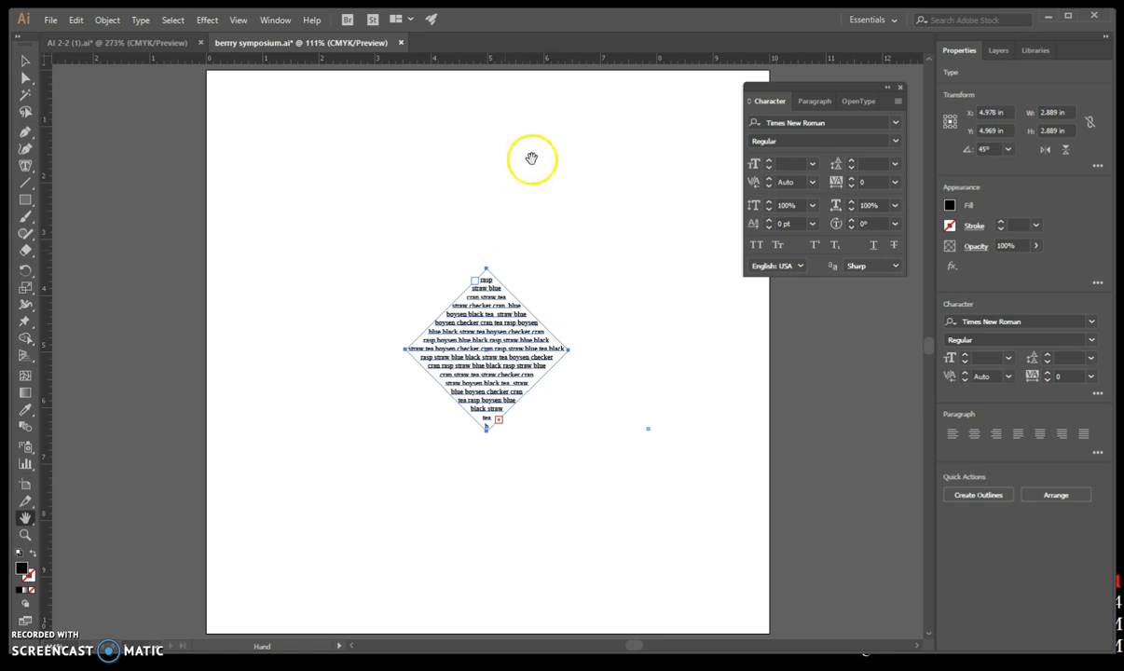
pyautogui.click(237, 20)
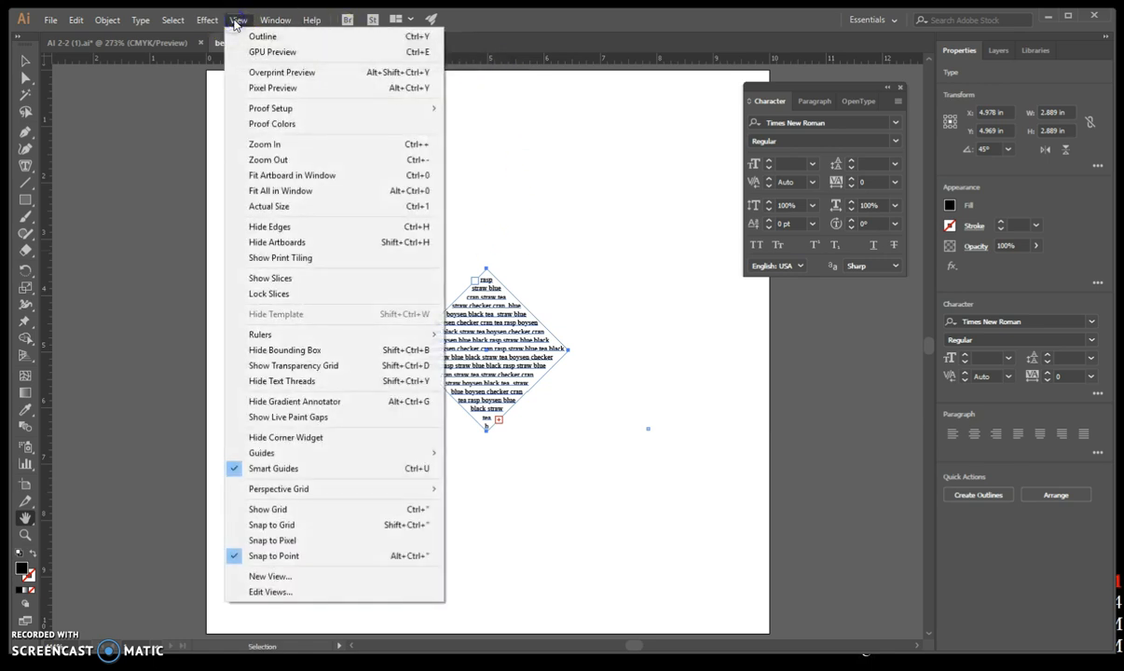
pyautogui.moveTo(346, 454)
pyautogui.click(508, 461)
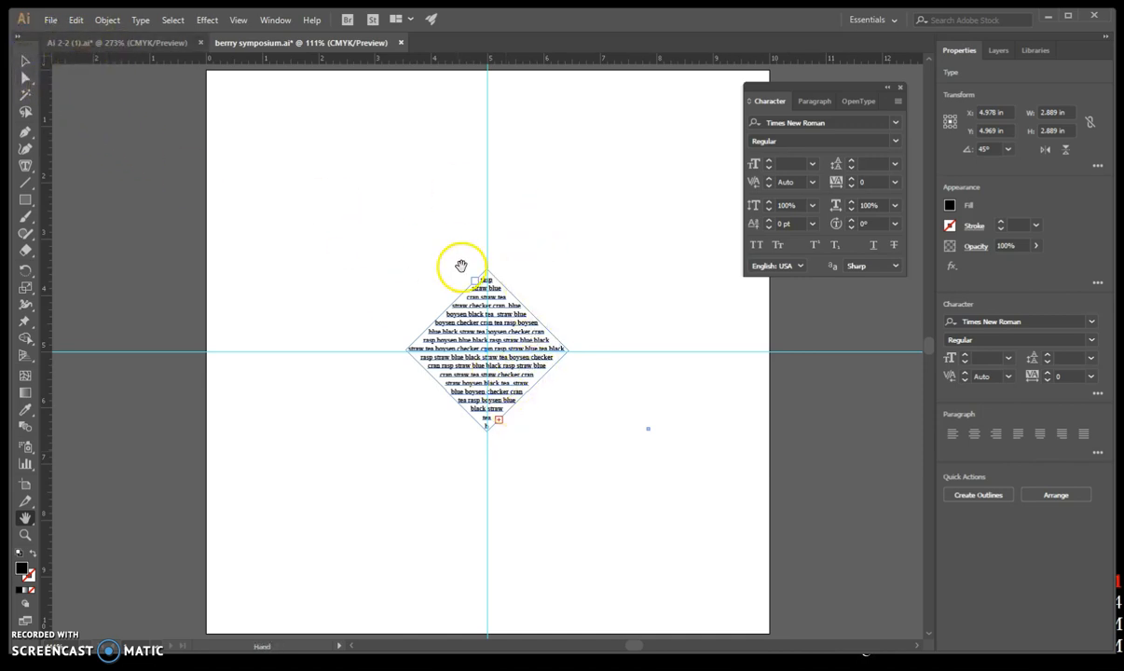
# - Centre the text diamond on the intersection of the two guides and lock it in place
pyautogui.moveTo(529, 374); pyautogui.dragTo(531, 370)
pyautogui.click(499, 289)
pyautogui.click(499, 420)
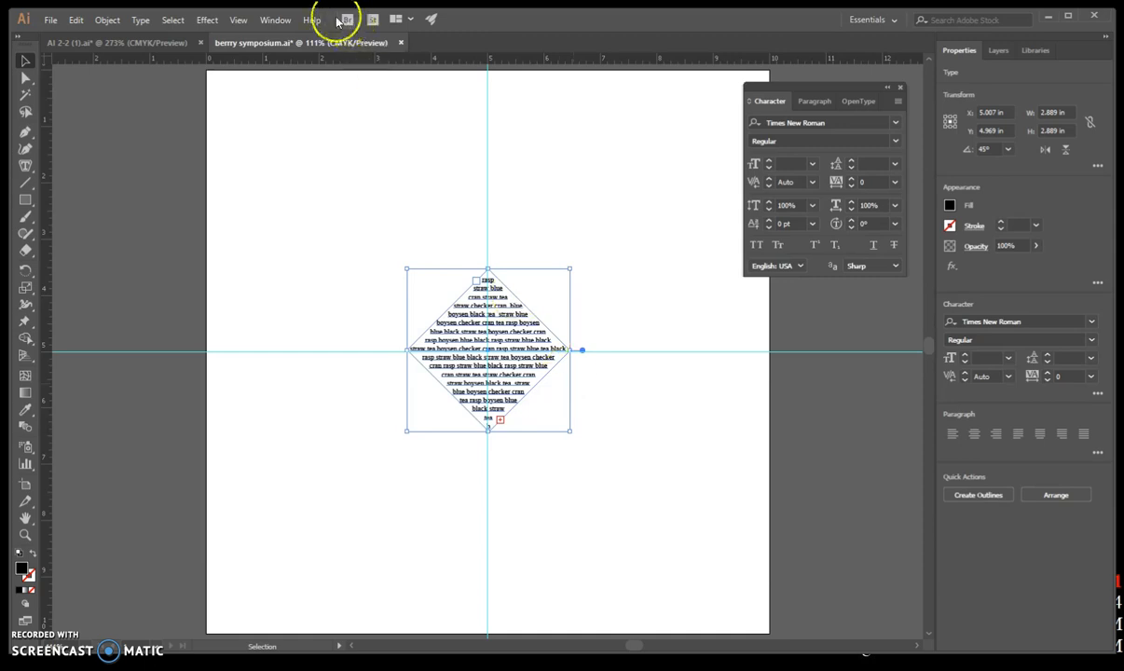
pyautogui.click(107, 19)
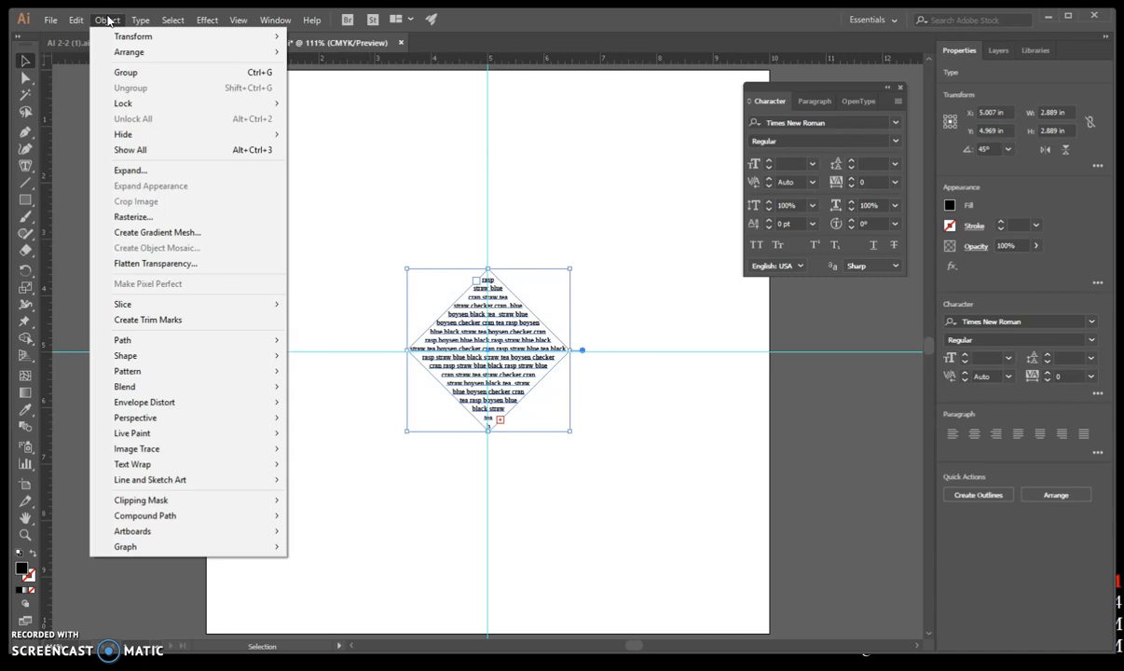
pyautogui.moveTo(137, 100)
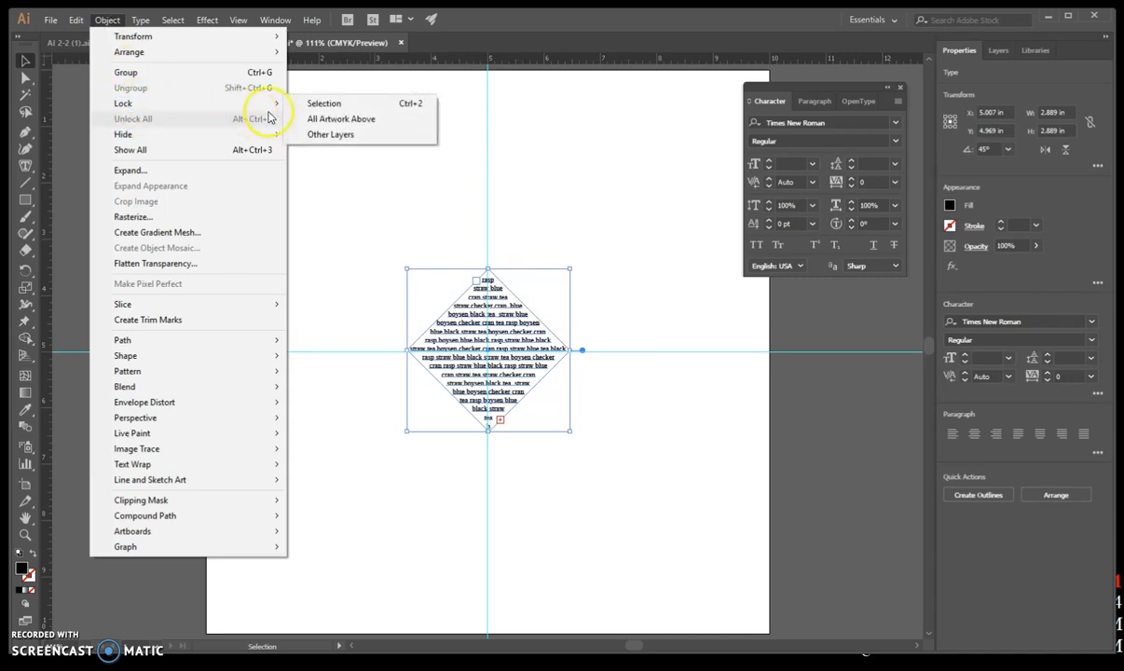
pyautogui.click(326, 103)
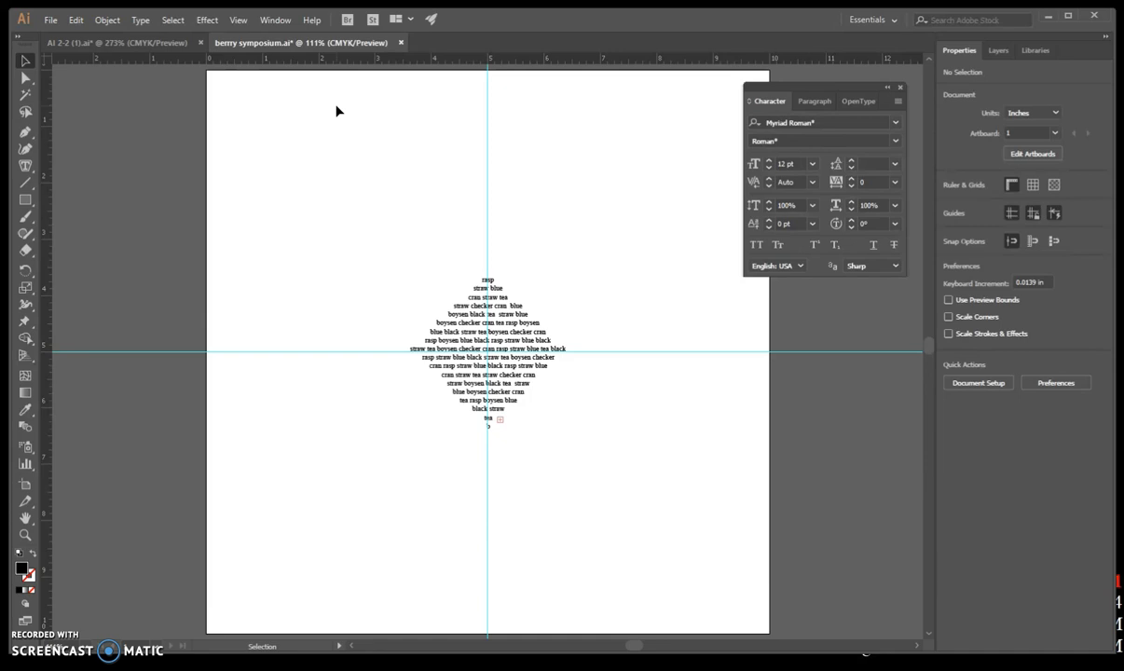
# - Close the "AI 2-2 (1)" document without saving its changes, and save the berry symposium document
pyautogui.click(143, 43)
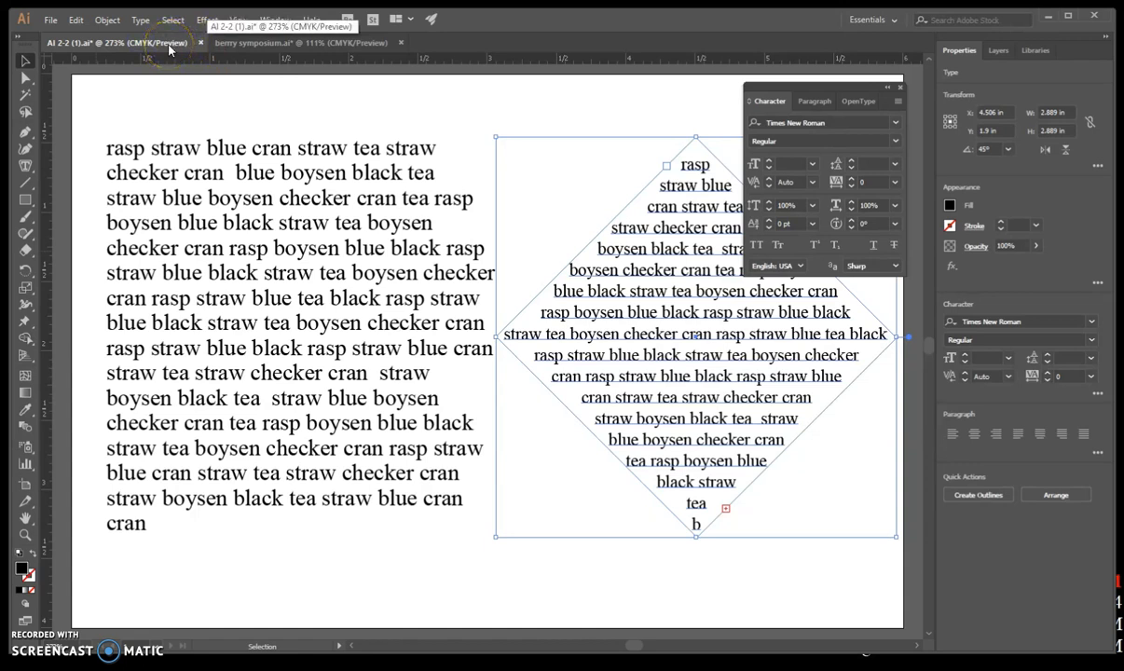
pyautogui.click(198, 43)
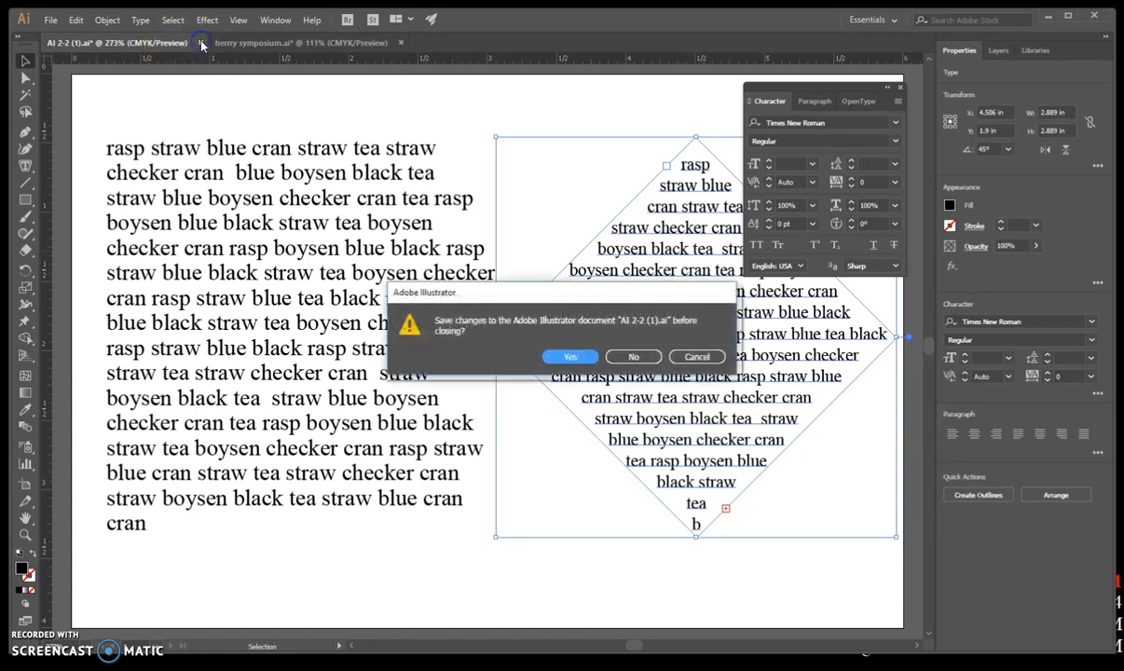
pyautogui.click(633, 360)
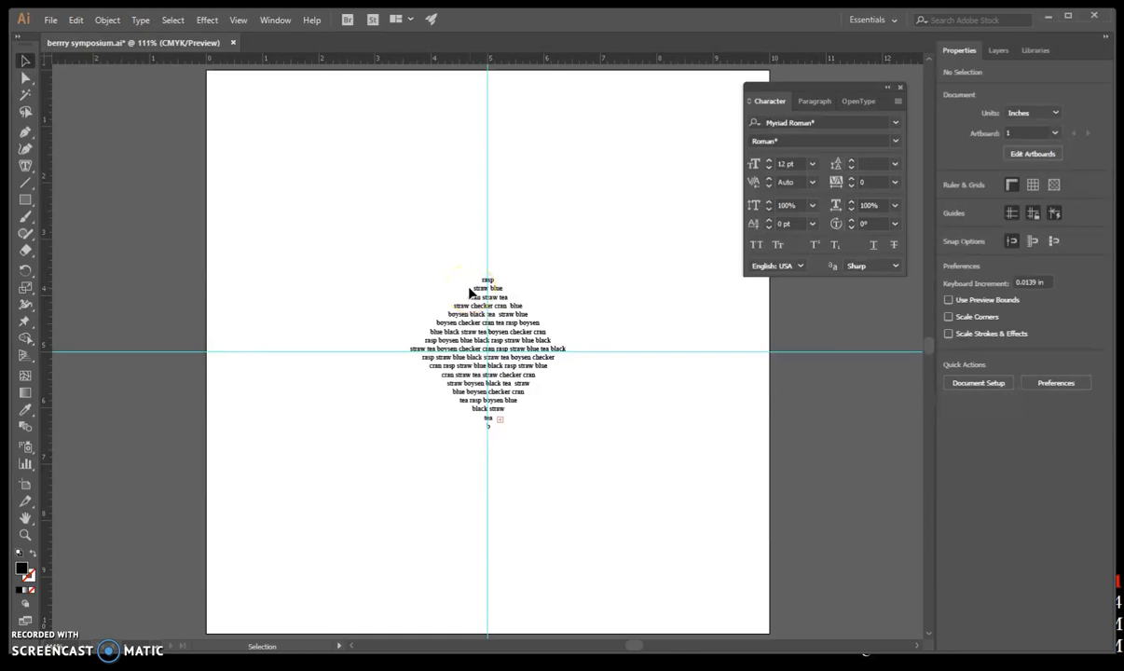
pyautogui.click(49, 21)
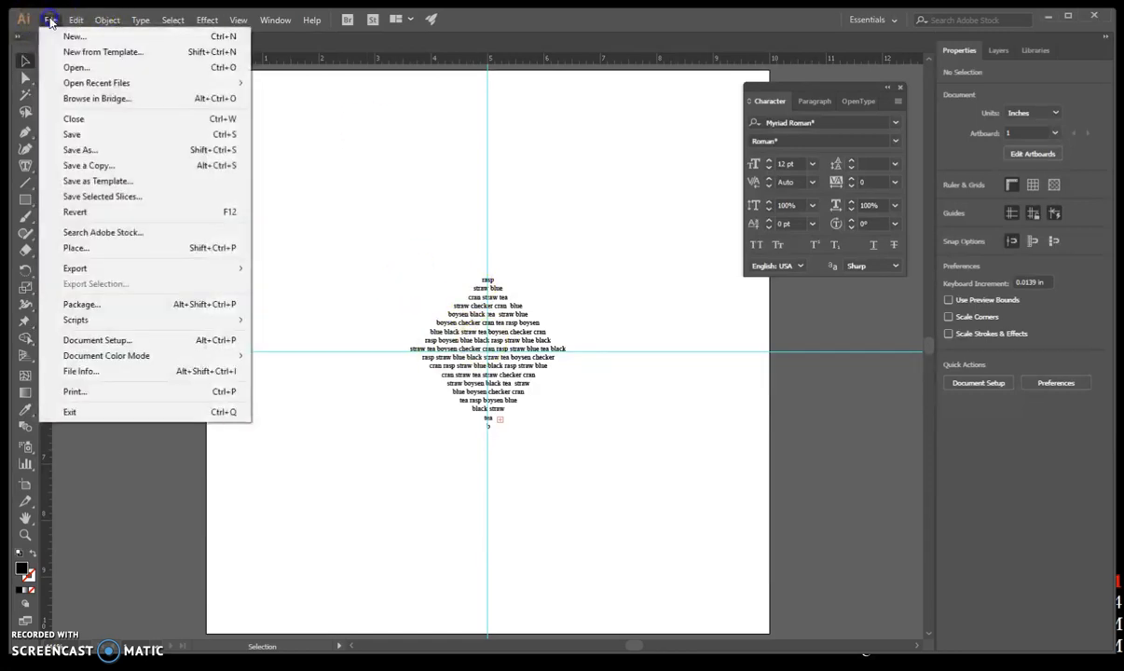
pyautogui.click(90, 136)
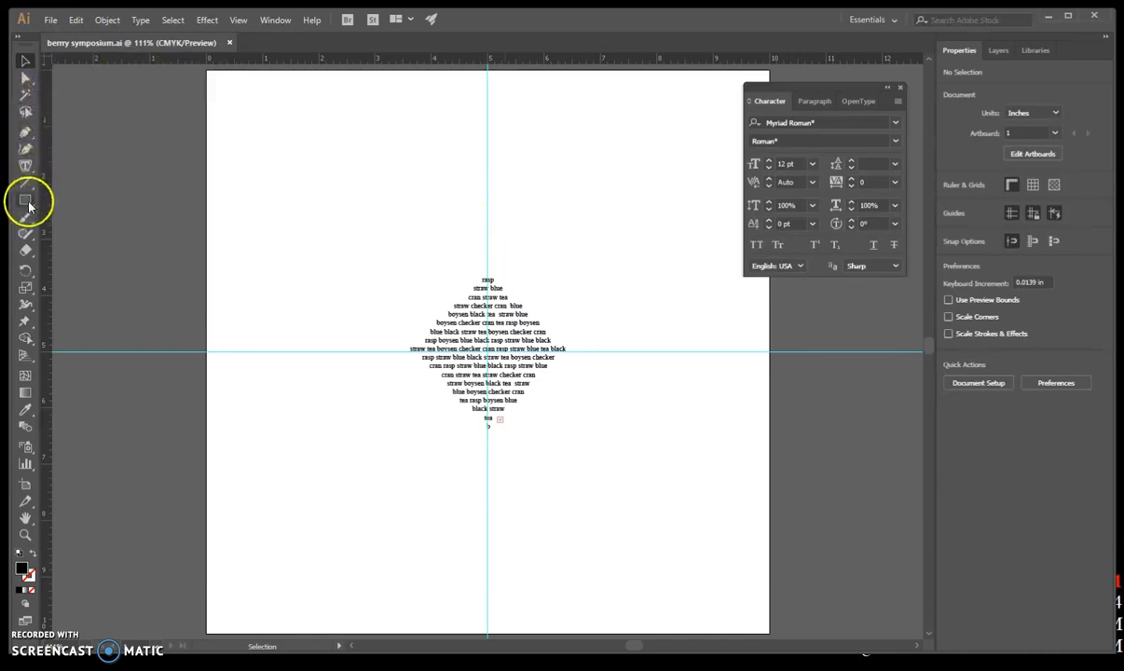
# - Draw a 2.9 in by 2.9 in circle with the Ellipse tool, centred on the guides' intersection
pyautogui.moveTo(27, 204); pyautogui.dragTo(63, 237)
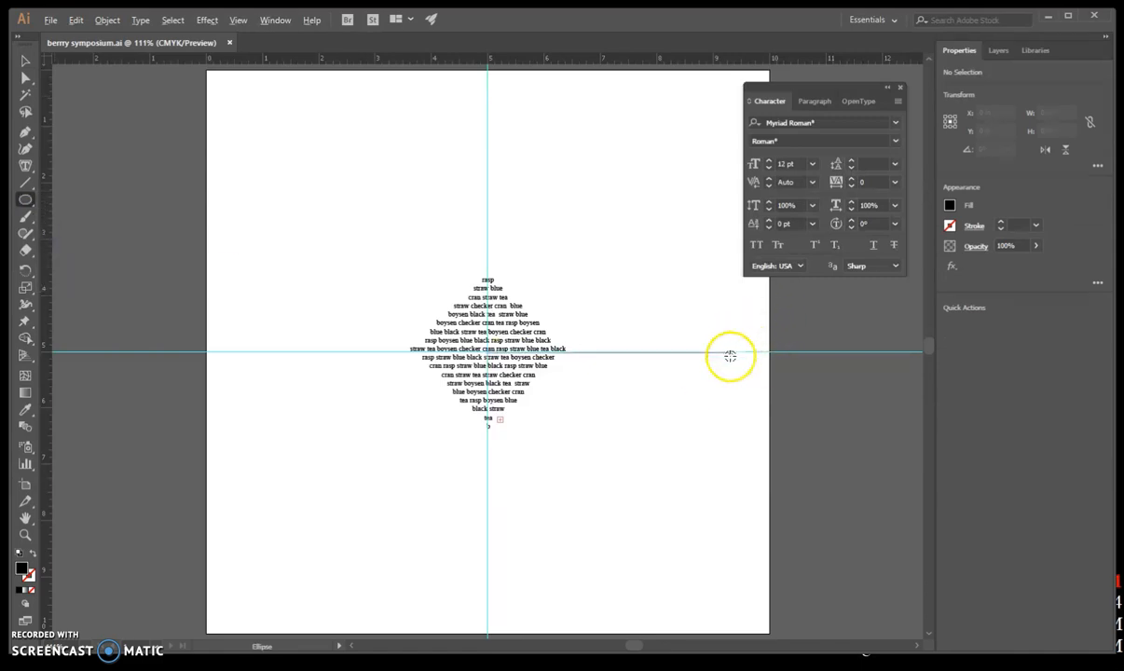
pyautogui.click(490, 352)
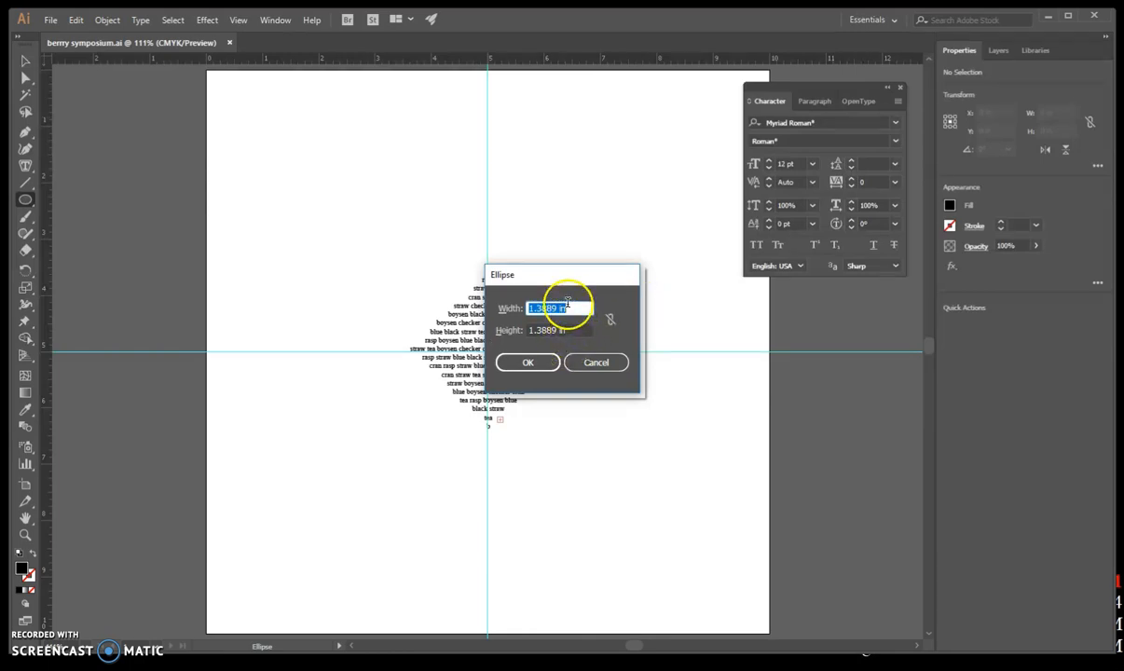
pyautogui.write('2.9')
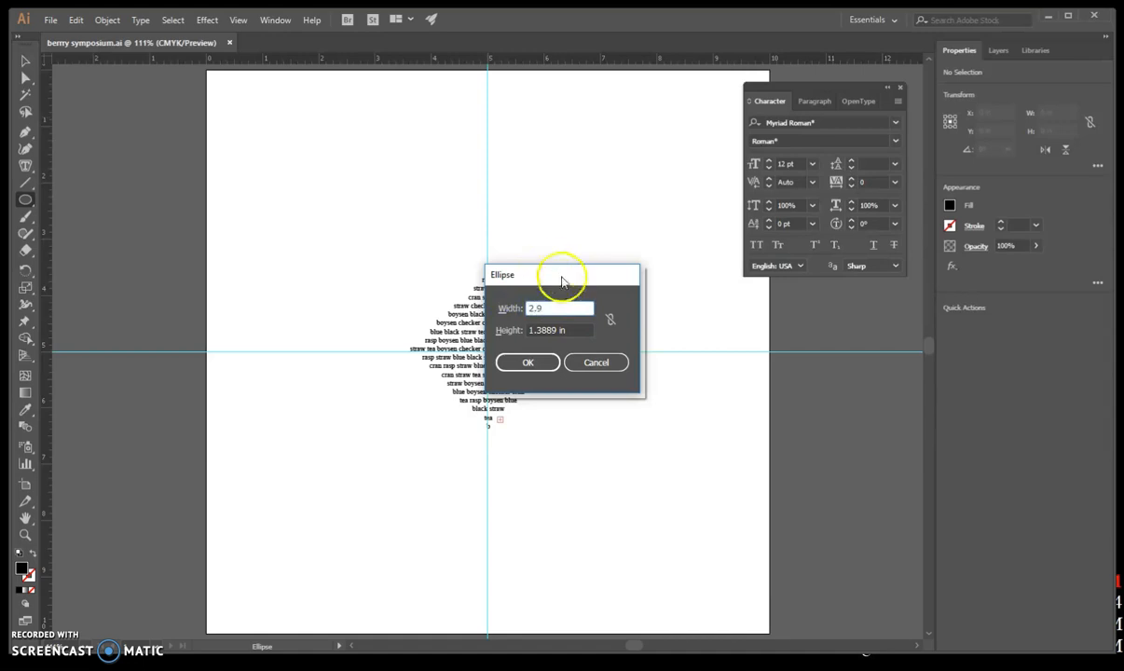
pyautogui.press('Tab')
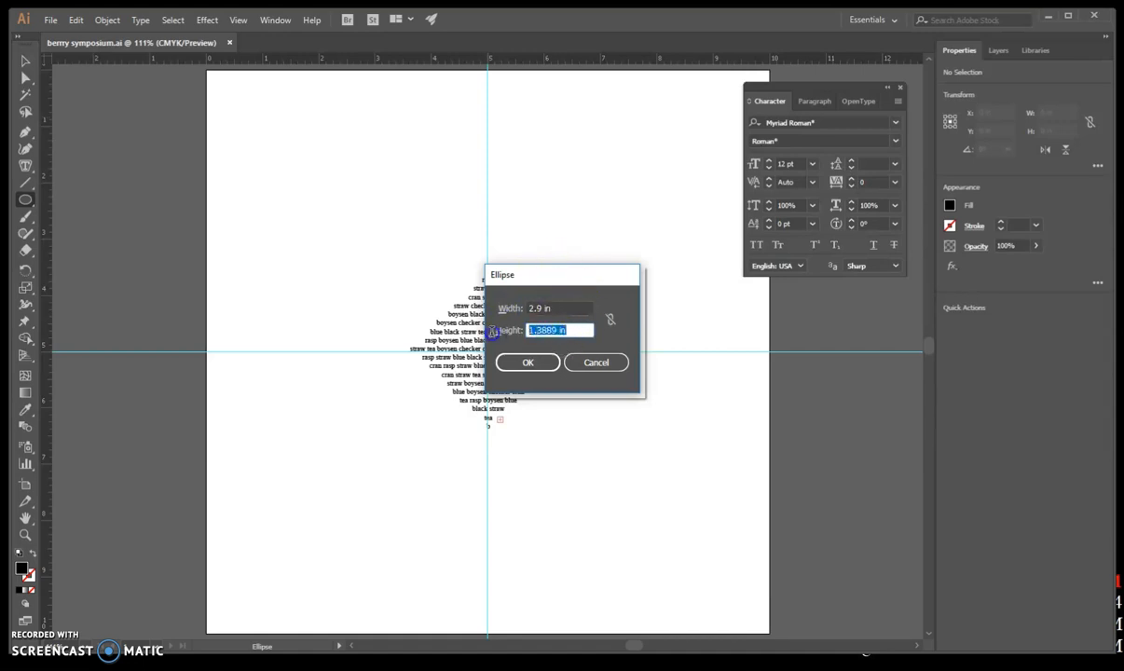
pyautogui.write('2.9')
pyautogui.click(539, 363)
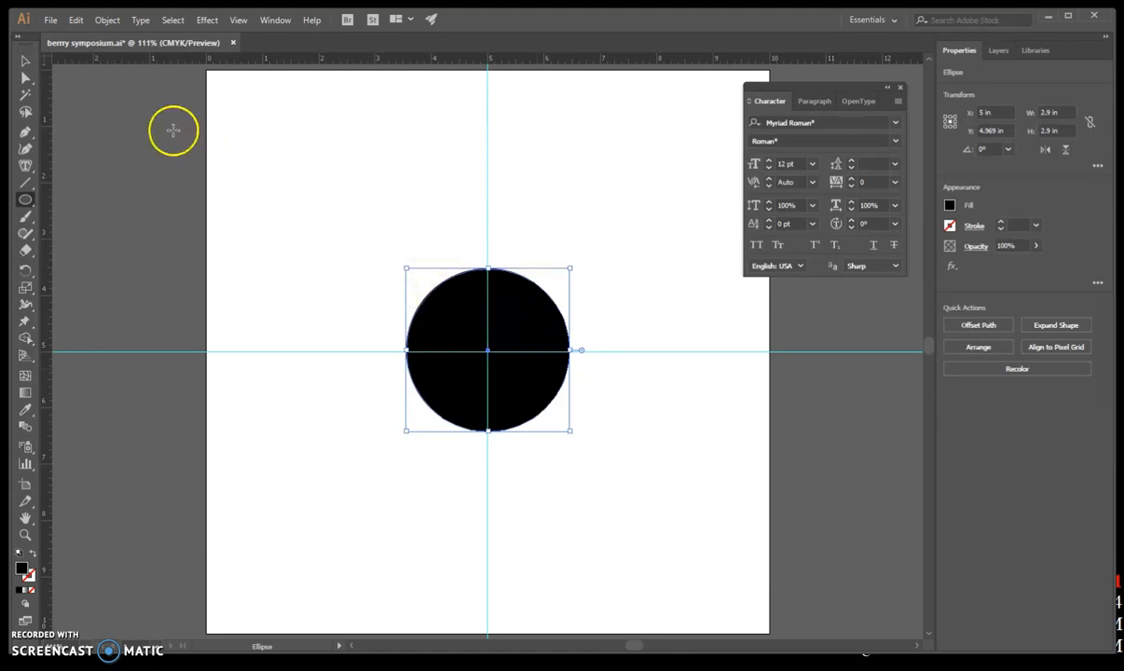
# - Convert the circle into a left-aligned type path with the Type on a Path tool, starting the text on its upper-left edge
pyautogui.click(28, 166)
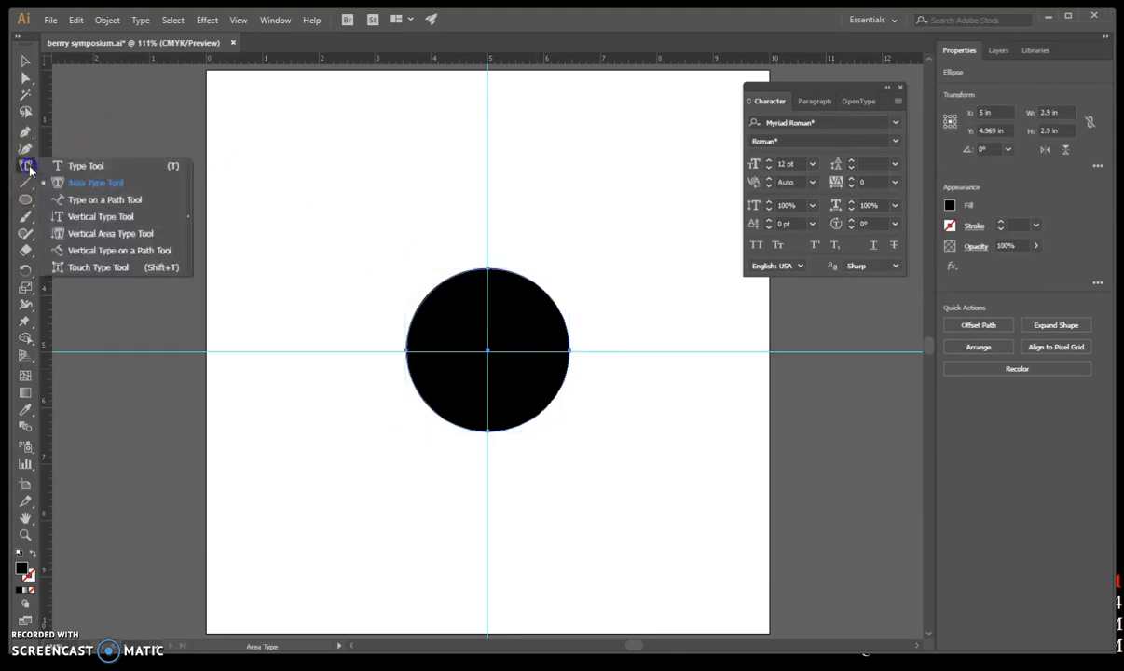
pyautogui.click(67, 199)
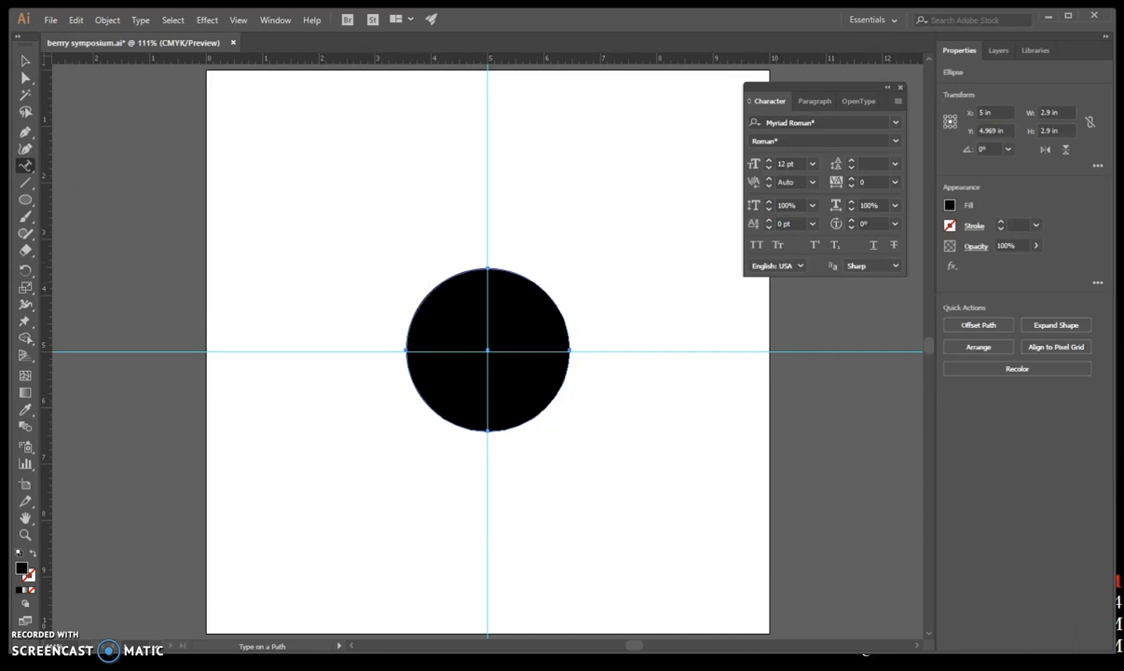
pyautogui.press('v')
pyautogui.click(811, 101)
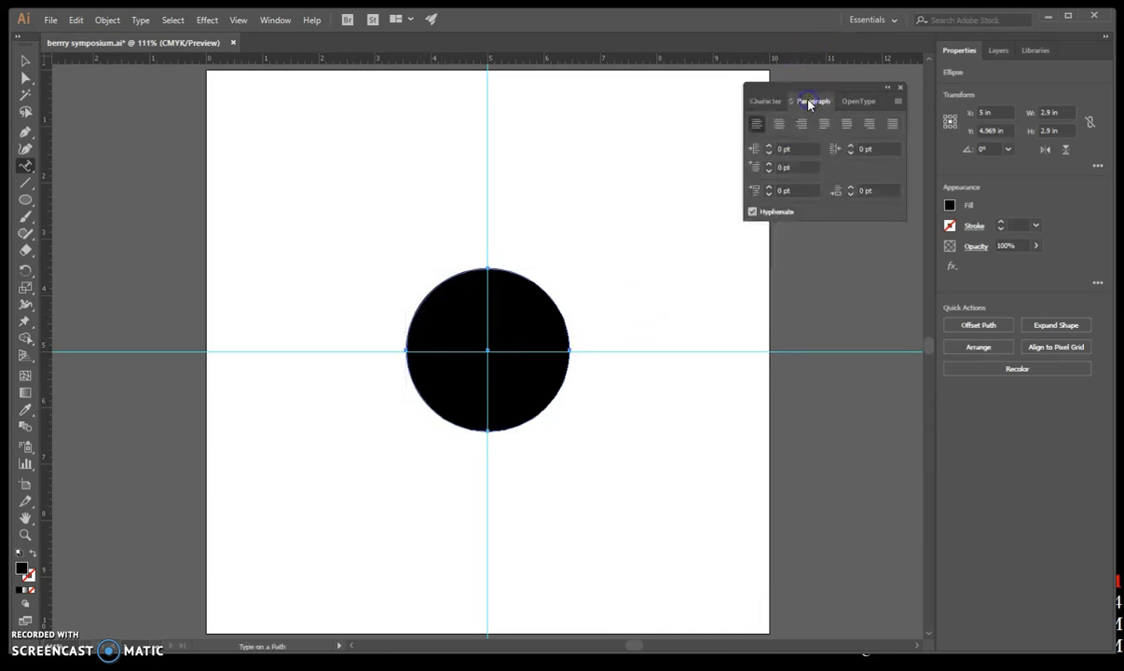
pyautogui.click(756, 124)
pyautogui.click(423, 300)
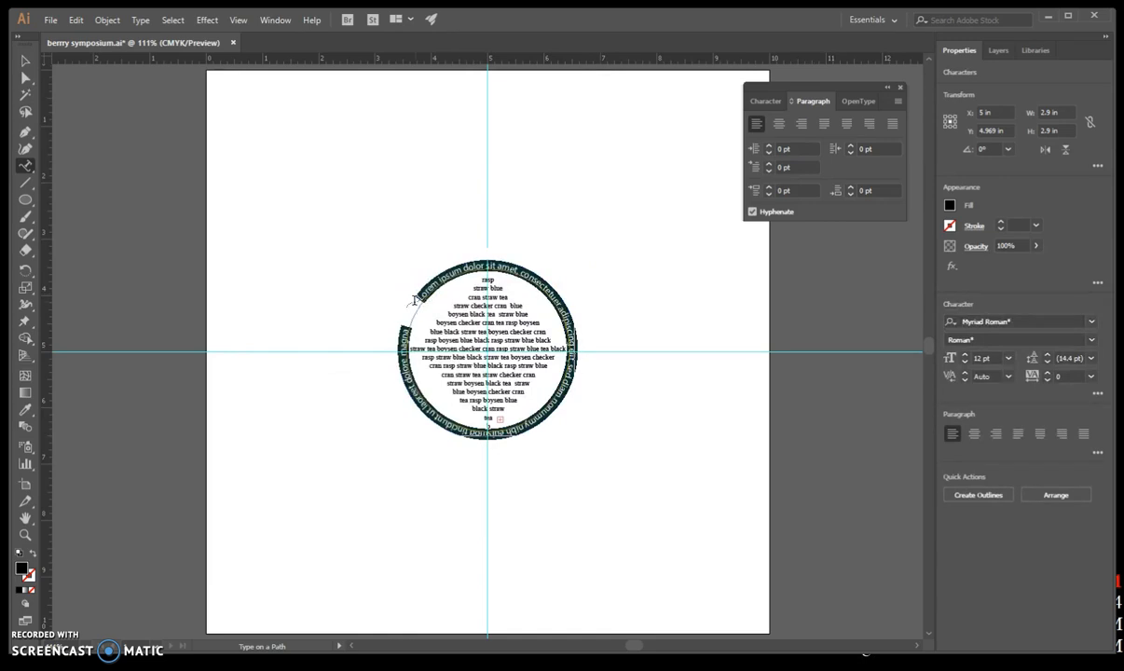
# - Replace the placeholder text on the circle with "three rivers"
pyautogui.click(405, 299)
pyautogui.click(395, 296)
pyautogui.write('three')
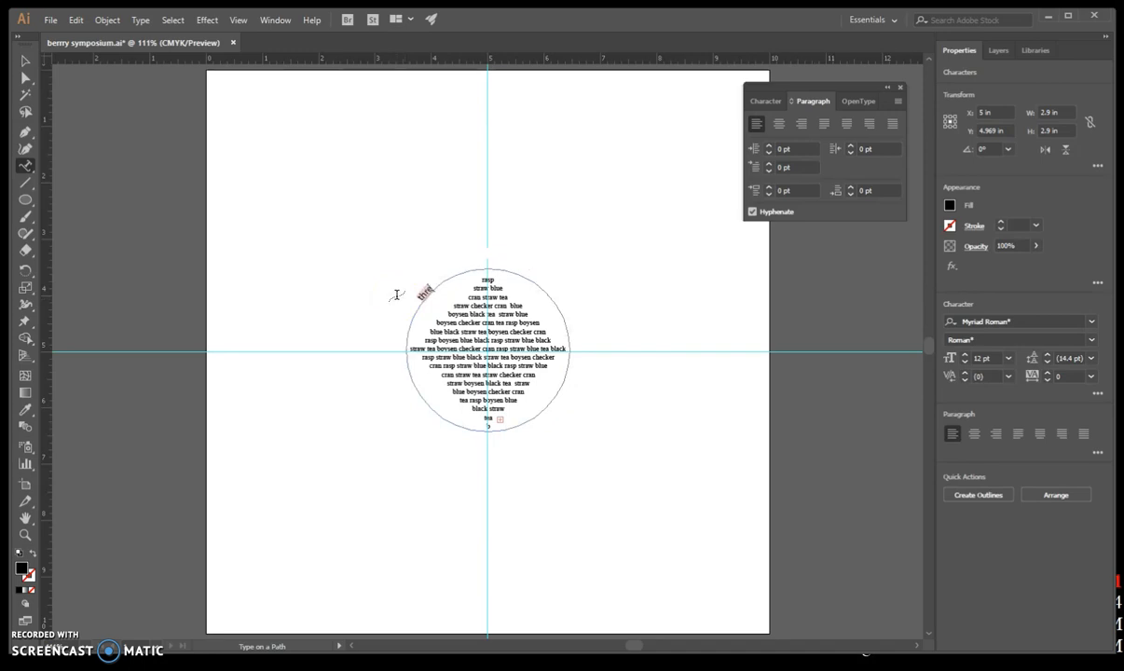
pyautogui.write(' rivers')
# - Select the curved "three rivers" text as an object and set its font to Times New Roman at 47 pt
pyautogui.click(25, 60)
pyautogui.click(482, 333)
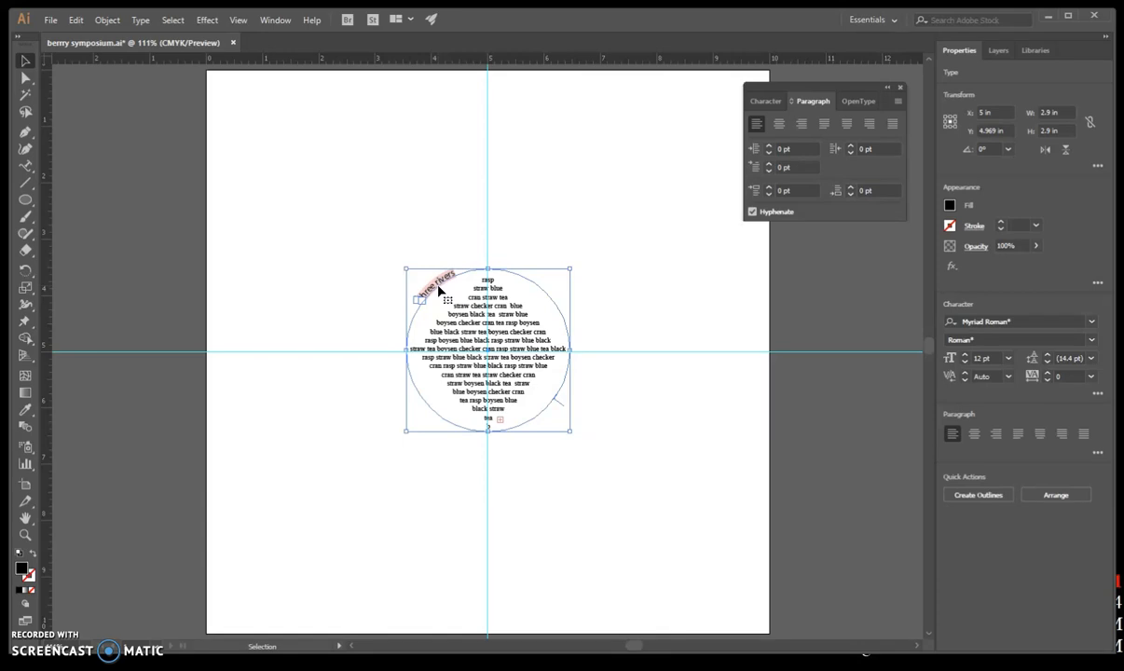
pyautogui.click(761, 100)
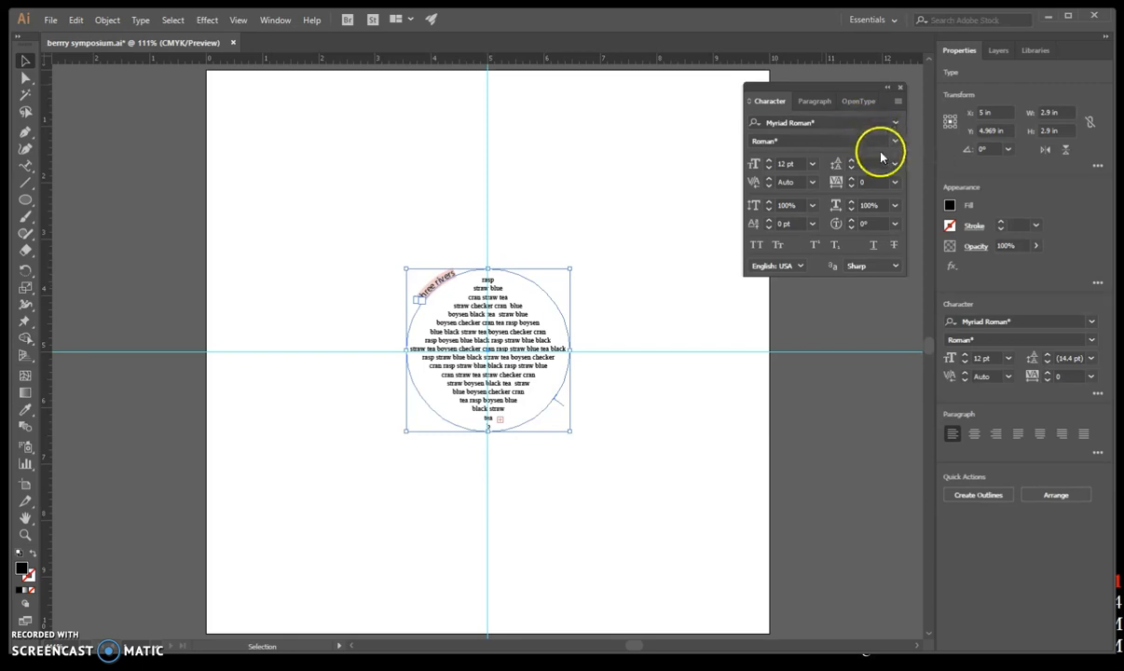
pyautogui.click(895, 122)
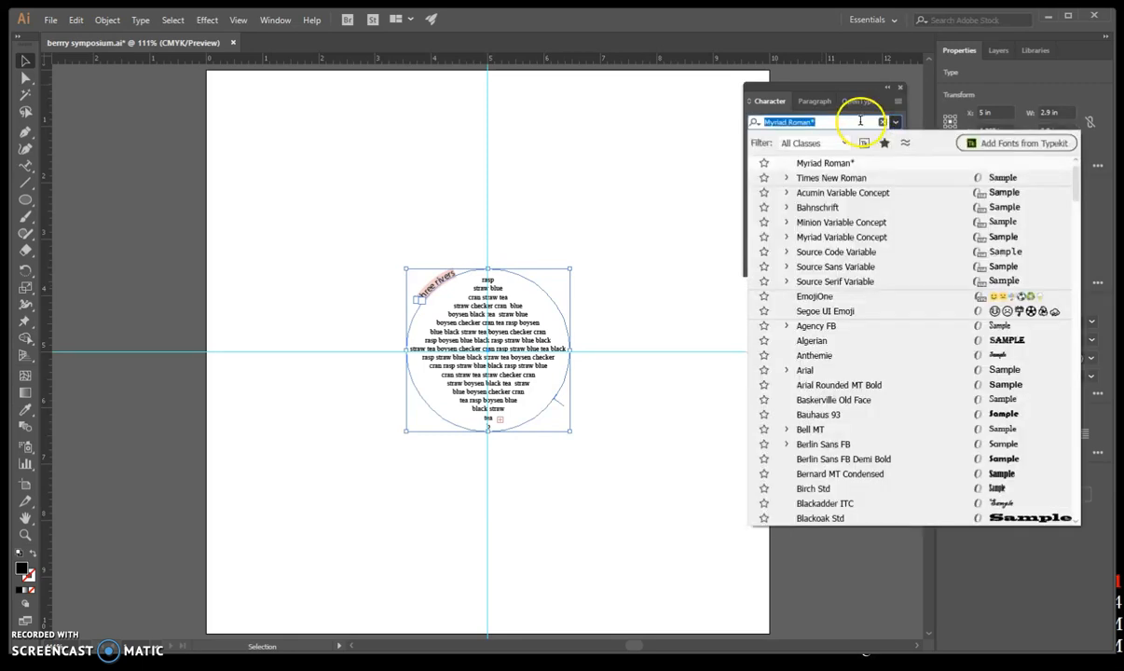
pyautogui.scroll(-15, 844, 371)
pyautogui.scroll(-20, 846, 374)
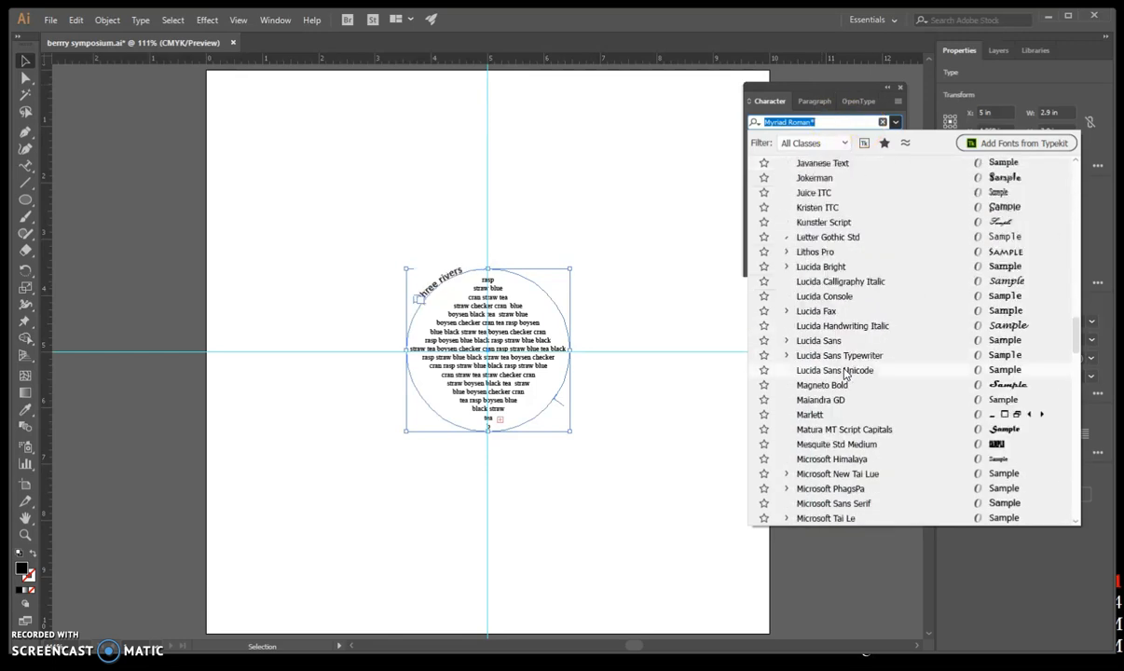
pyautogui.scroll(-20, 846, 373)
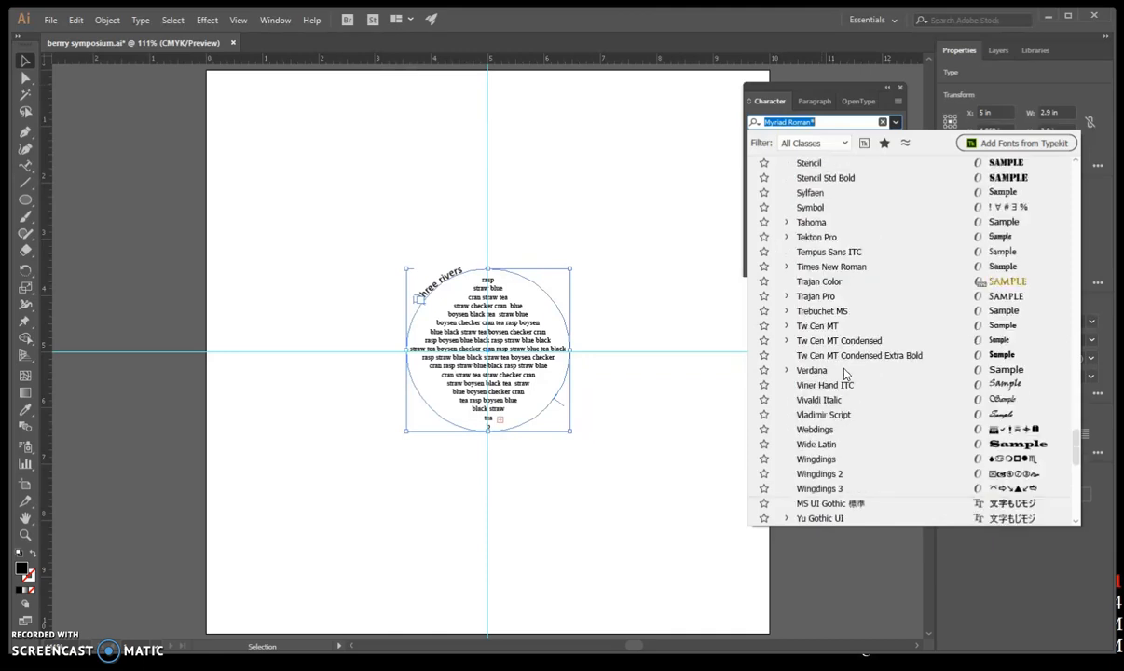
pyautogui.click(821, 268)
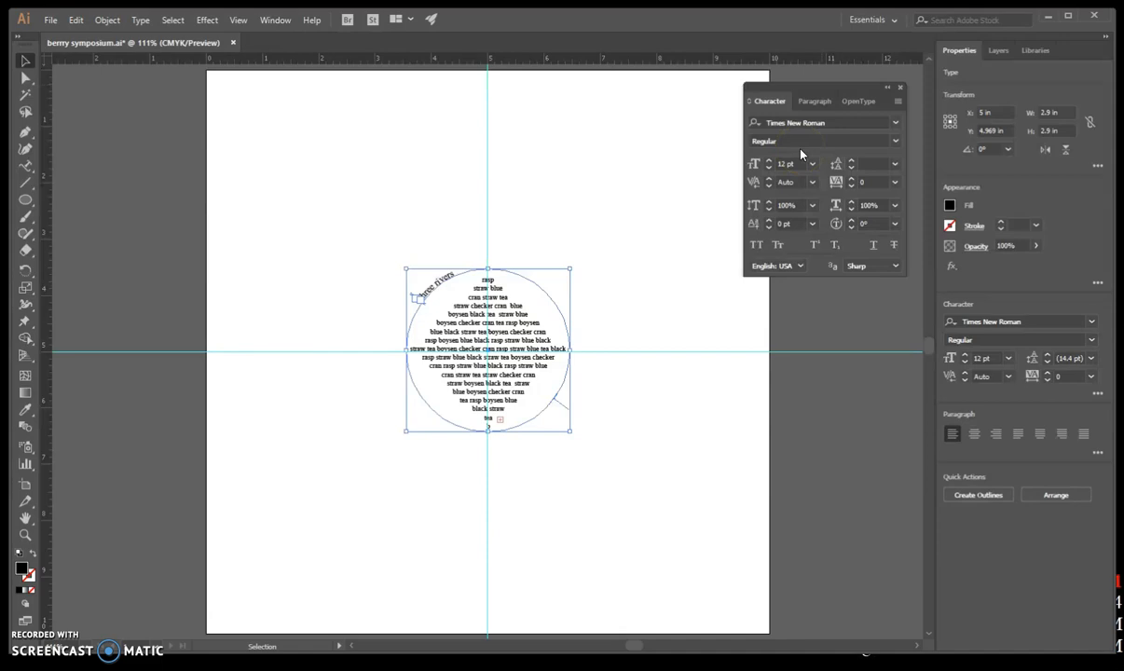
pyautogui.click(761, 166)
pyautogui.write('47')
pyautogui.press('Return')
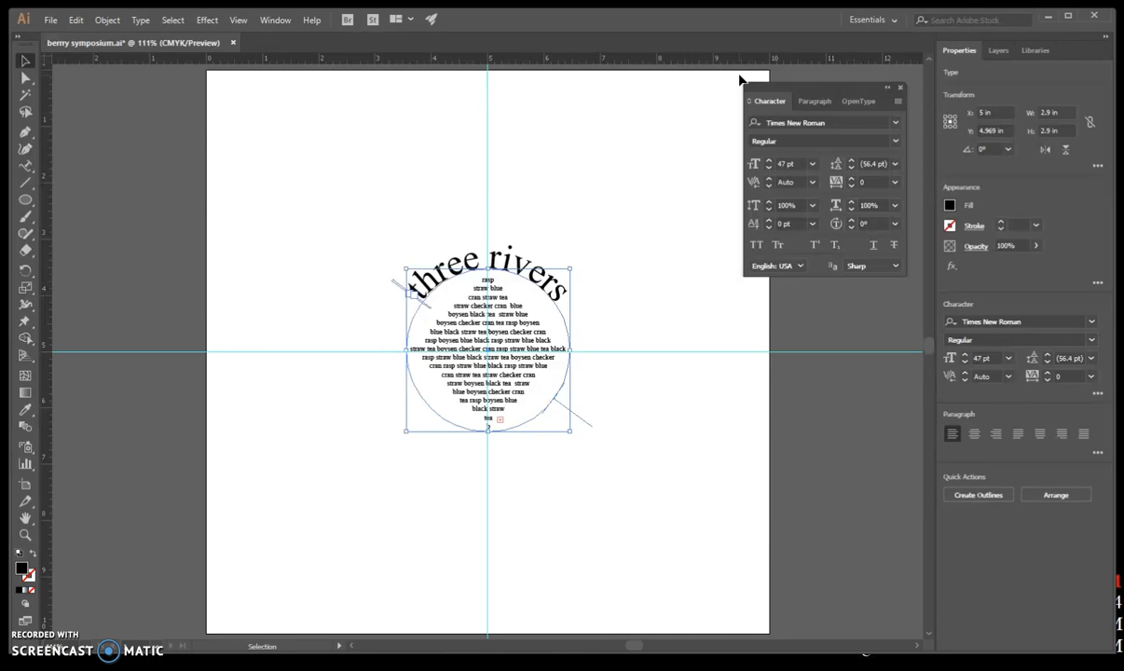
# - Hide the guides and slide "three rivers" along the circle until it is centred above the text diamond
pyautogui.click(238, 20)
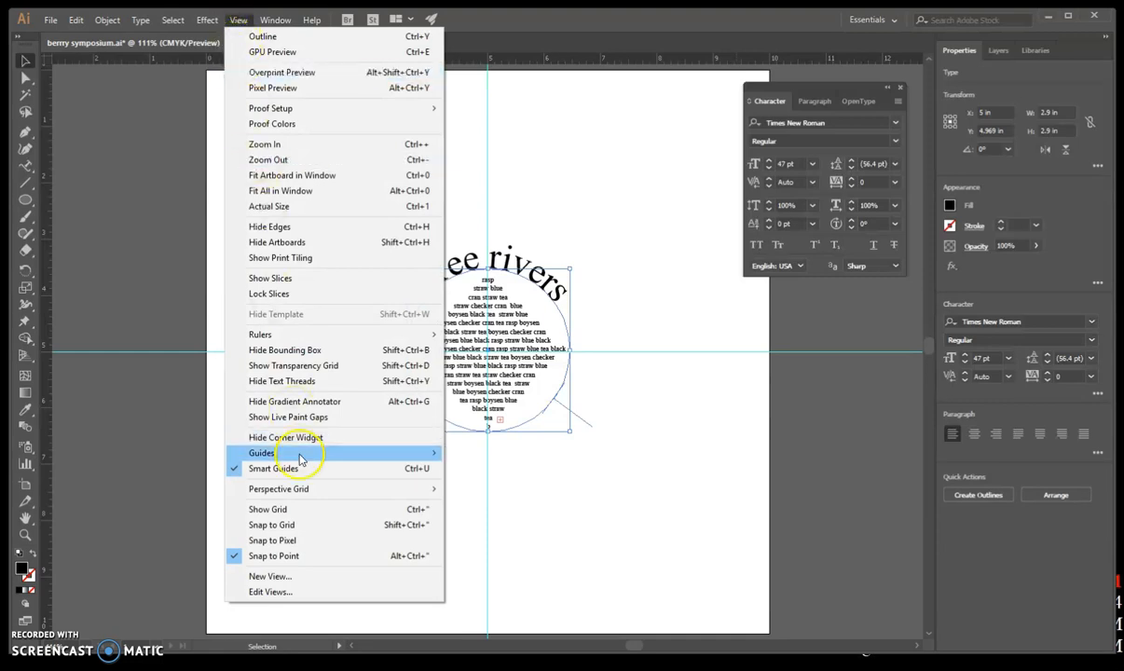
pyautogui.moveTo(289, 454)
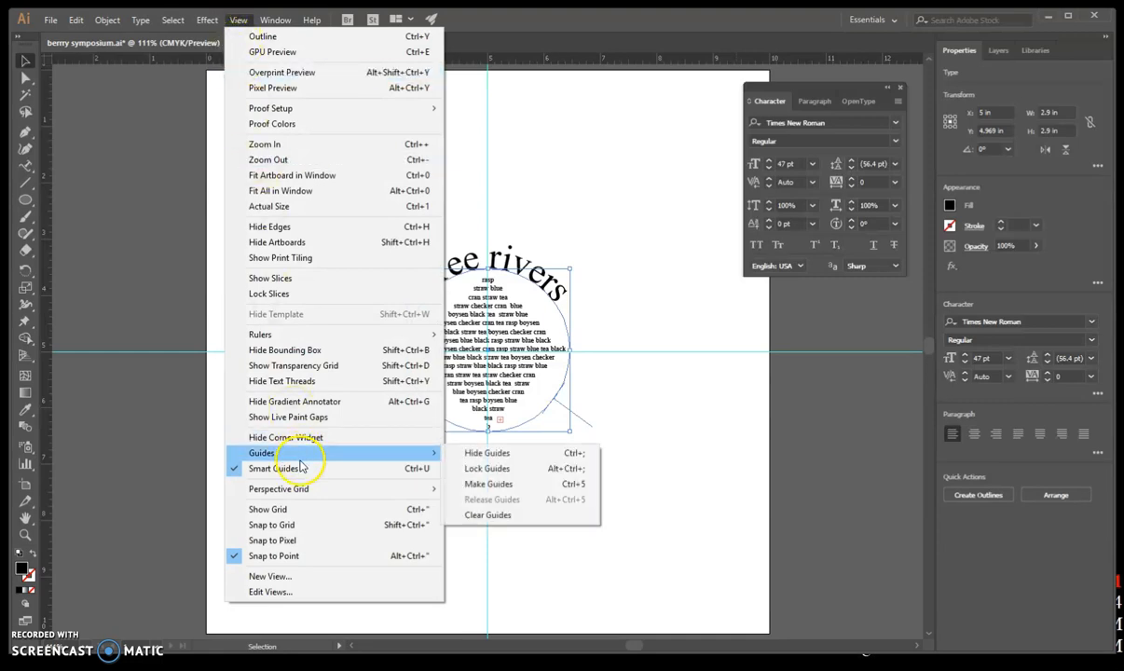
pyautogui.click(477, 453)
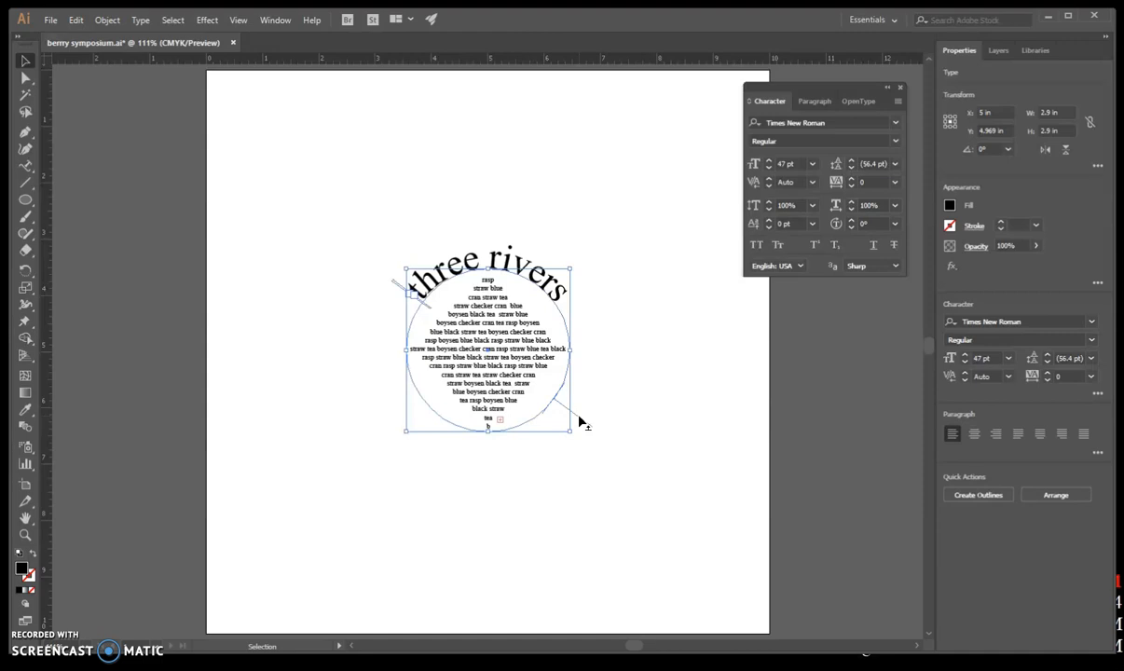
pyautogui.click(430, 311)
pyautogui.moveTo(423, 303); pyautogui.dragTo(424, 310)
pyautogui.click(423, 312)
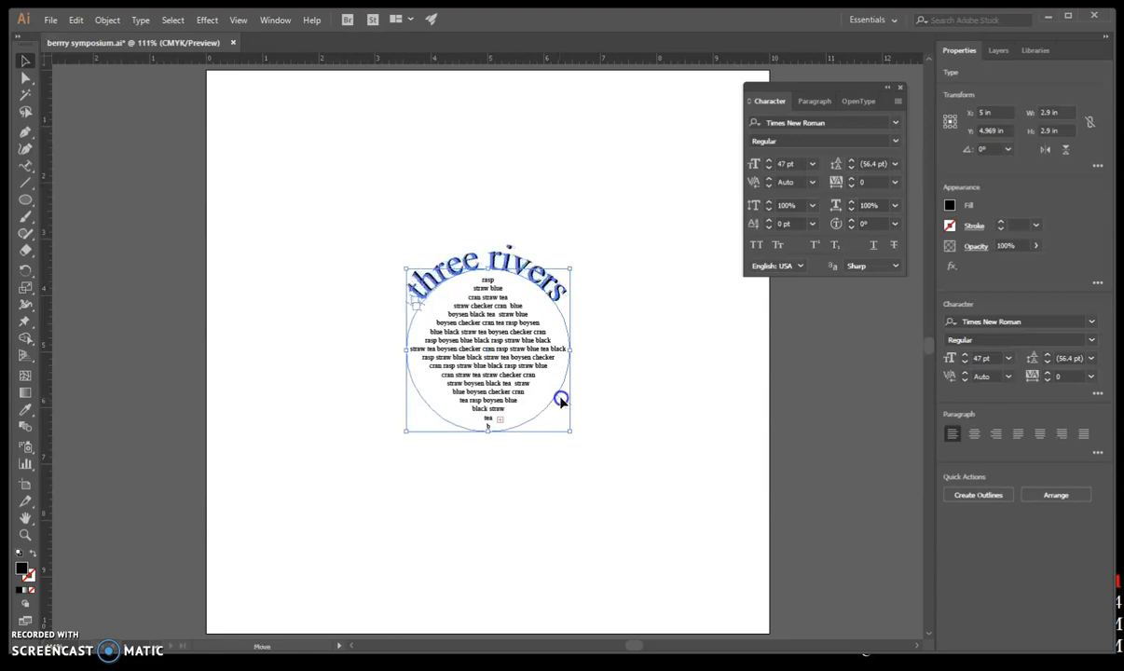
pyautogui.moveTo(562, 395)
pyautogui.mouseDown()
pyautogui.moveTo(537, 419)
pyautogui.moveTo(555, 425)
pyautogui.moveTo(560, 389)
pyautogui.moveTo(558, 403)
pyautogui.mouseUp()
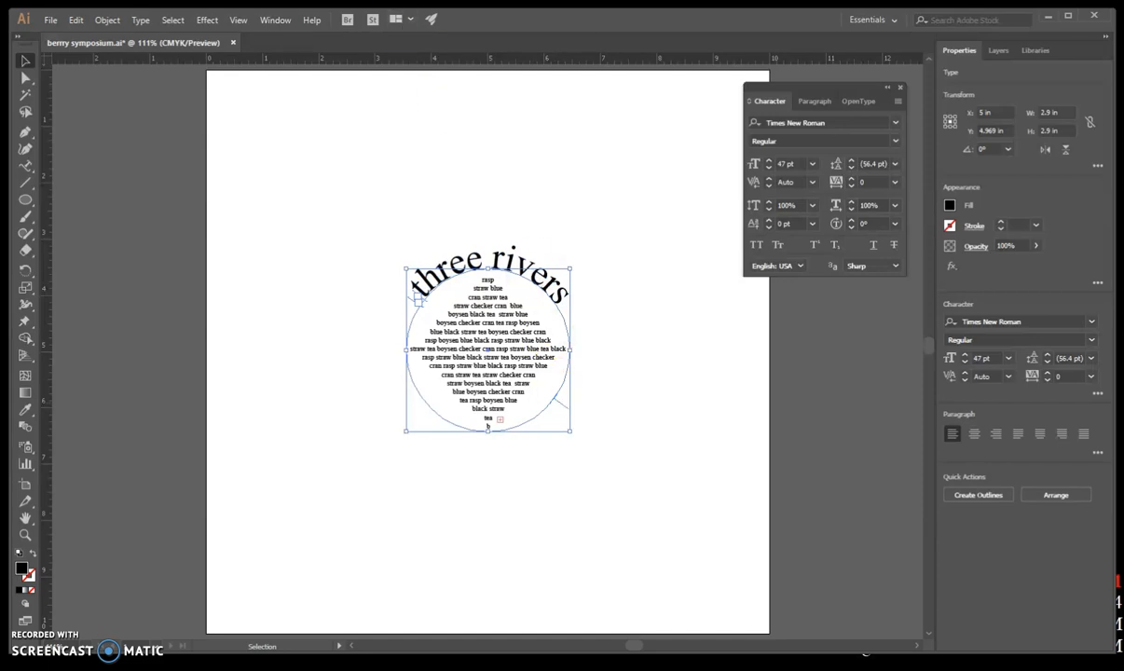
# - Copy the curved text, paste it in front, and slide the copy around the path to the circle's lower half
pyautogui.click(75, 20)
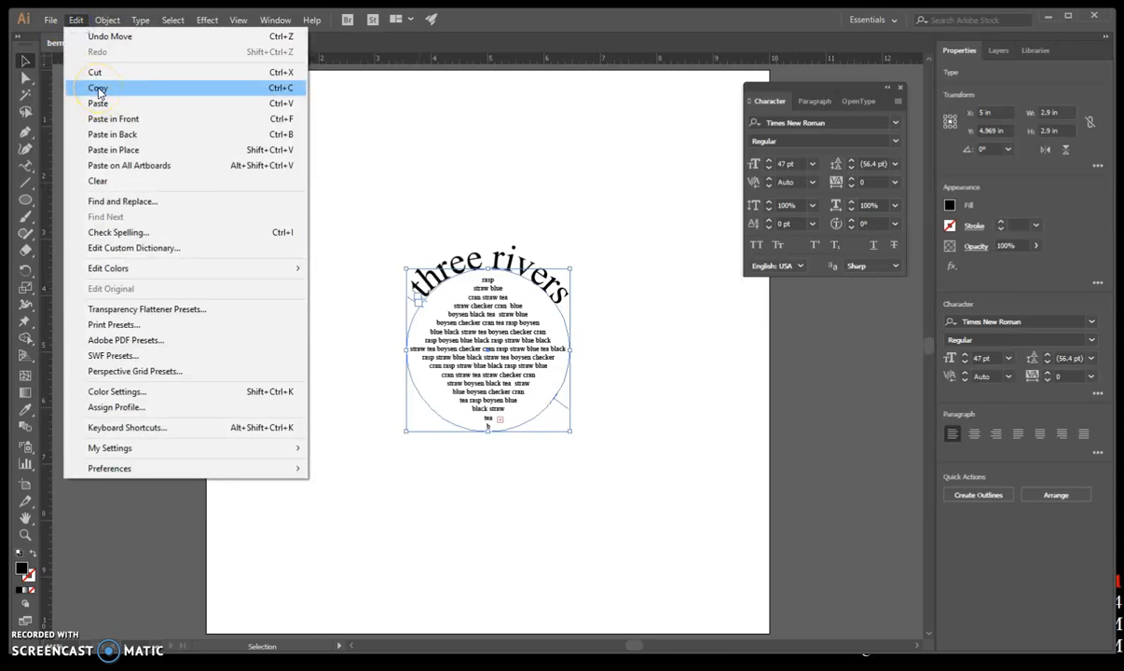
pyautogui.click(98, 88)
pyautogui.click(77, 19)
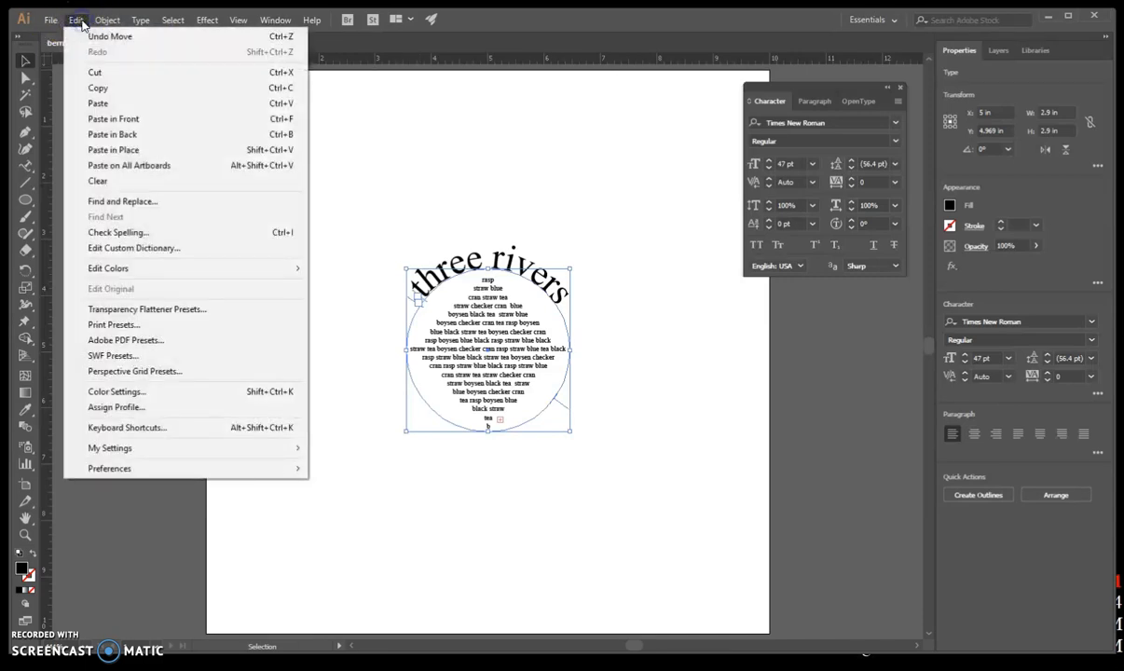
pyautogui.click(112, 119)
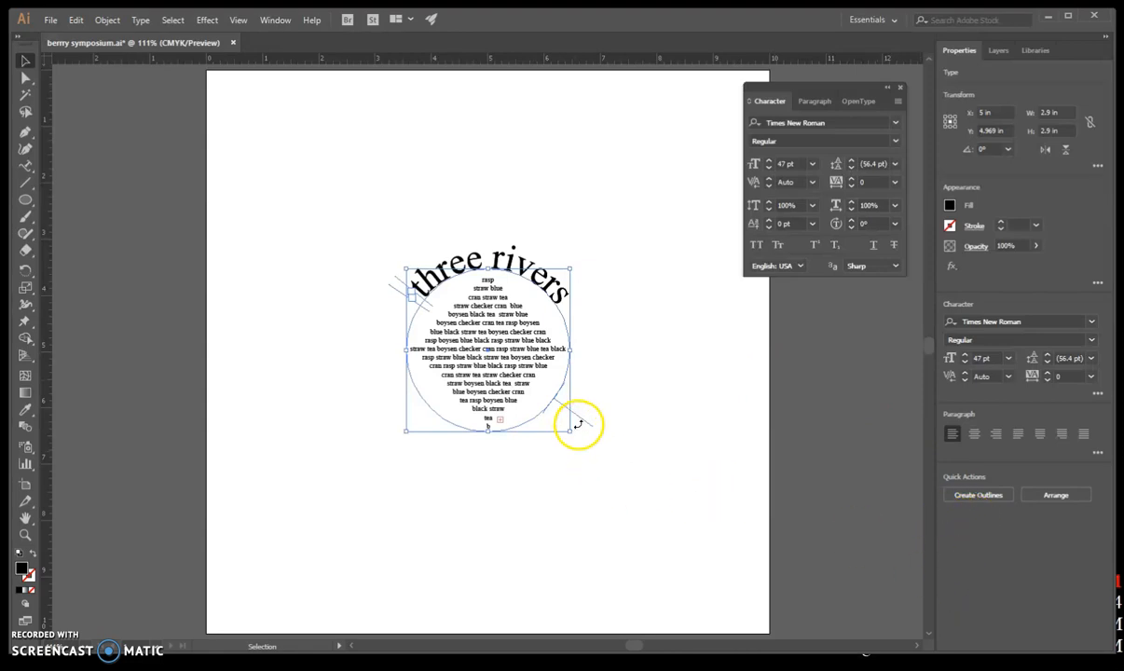
pyautogui.moveTo(582, 426)
pyautogui.mouseDown()
pyautogui.moveTo(530, 452)
pyautogui.moveTo(453, 448)
pyautogui.moveTo(397, 394)
pyautogui.moveTo(377, 345)
pyautogui.moveTo(388, 403)
pyautogui.moveTo(420, 430)
pyautogui.moveTo(486, 448)
pyautogui.moveTo(566, 416)
pyautogui.mouseUp()
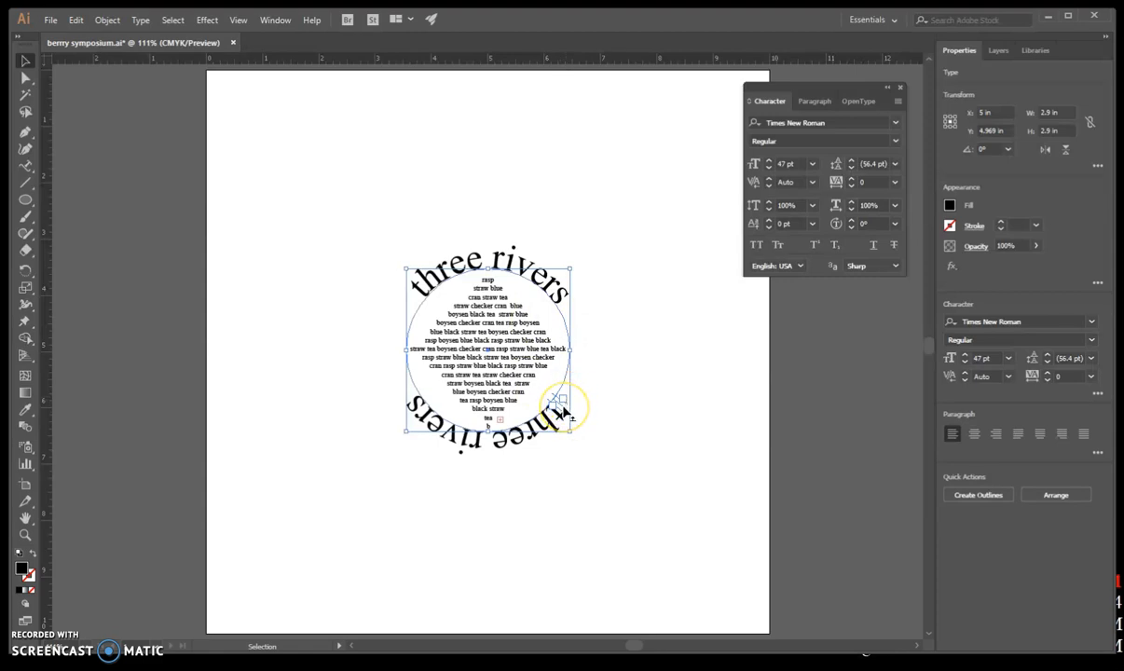
# - Flip the lower "three rivers" copy to the inside of the circle and set its baseline shift to -21 pt
pyautogui.click(563, 407)
pyautogui.moveTo(563, 410); pyautogui.dragTo(554, 338)
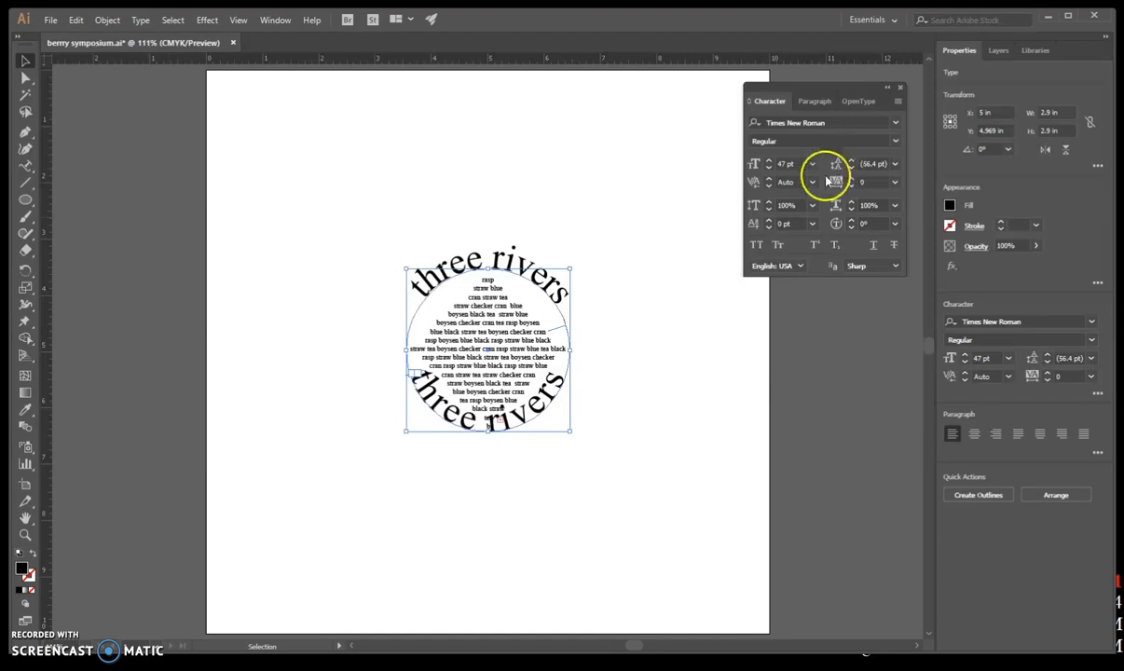
pyautogui.click(758, 230)
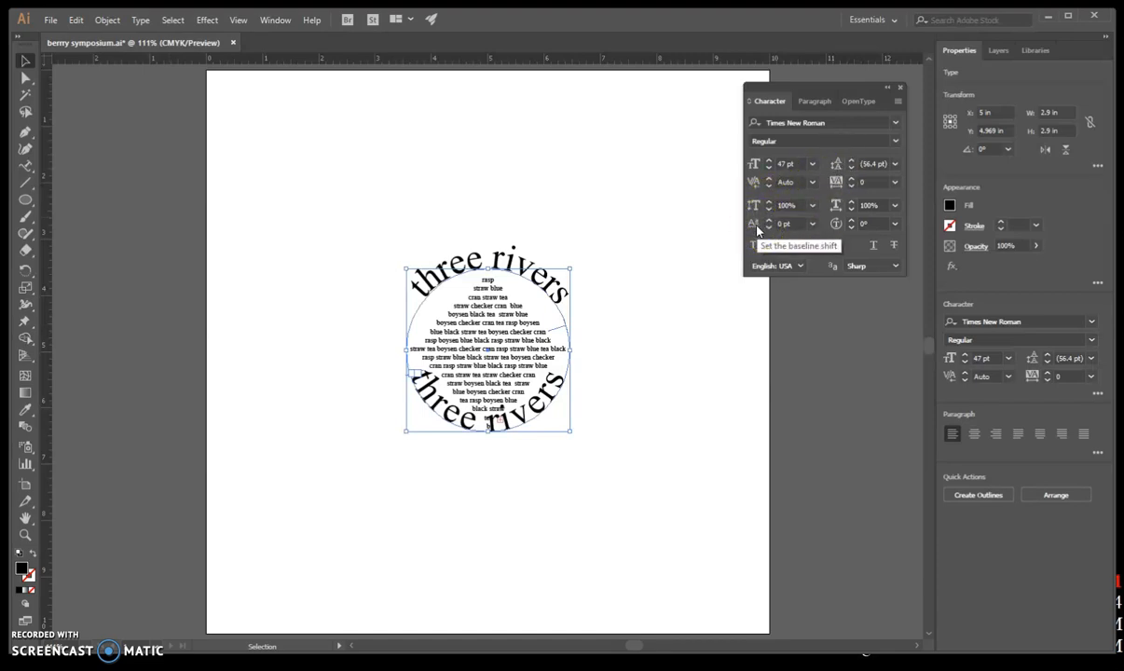
pyautogui.click(782, 225)
pyautogui.click(769, 163)
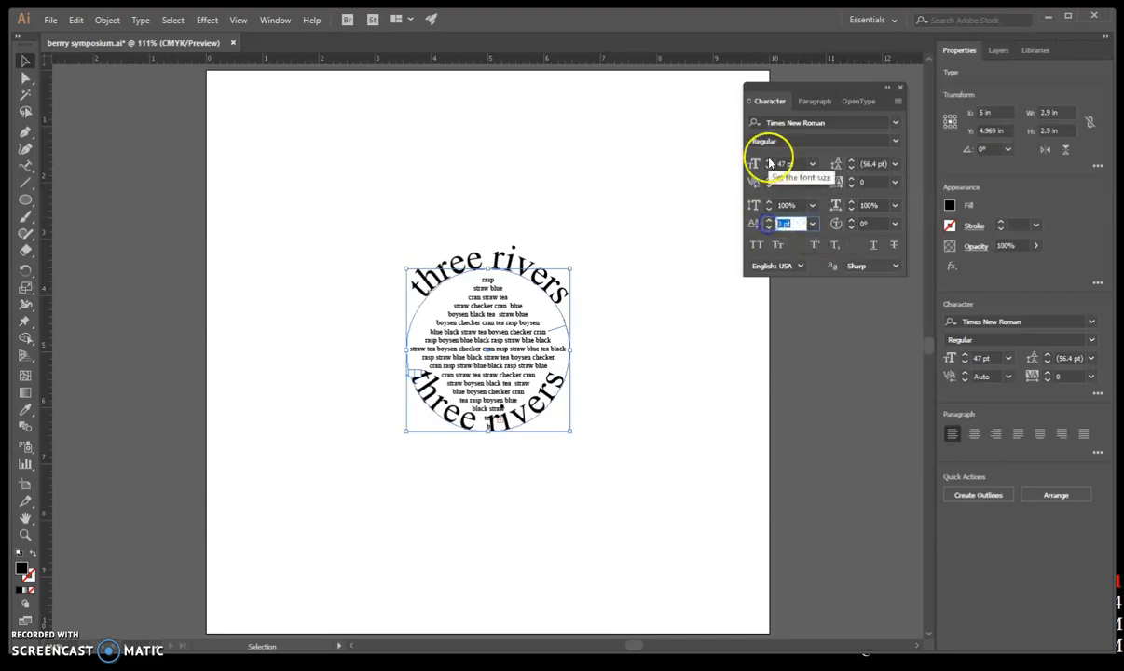
pyautogui.press('BackSpace')
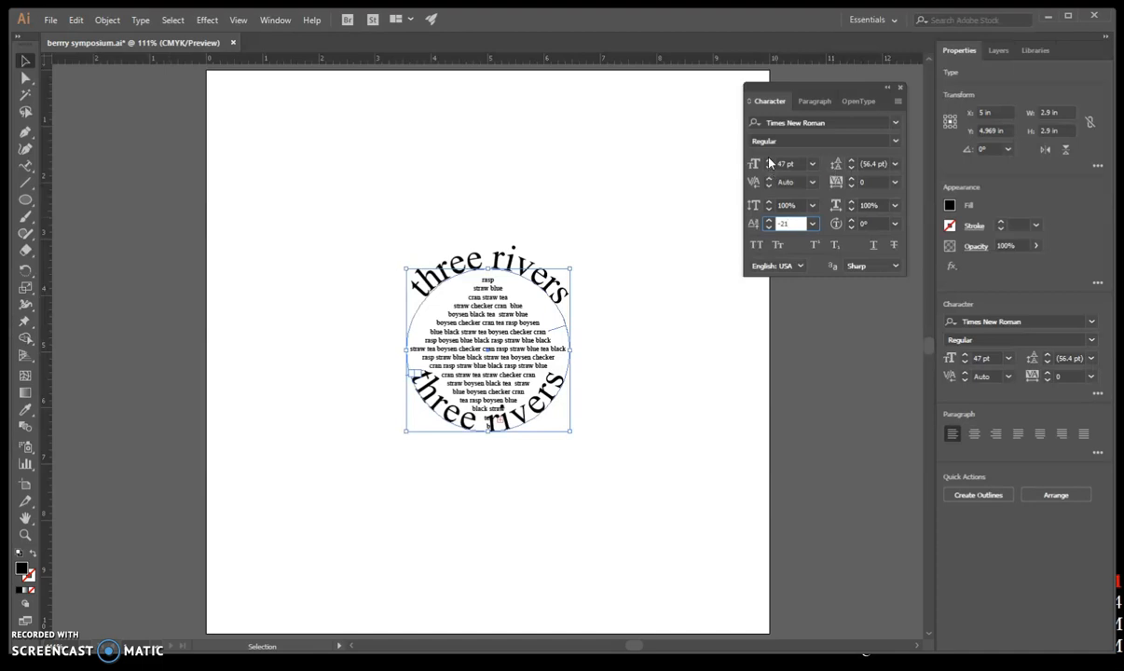
pyautogui.press('Return')
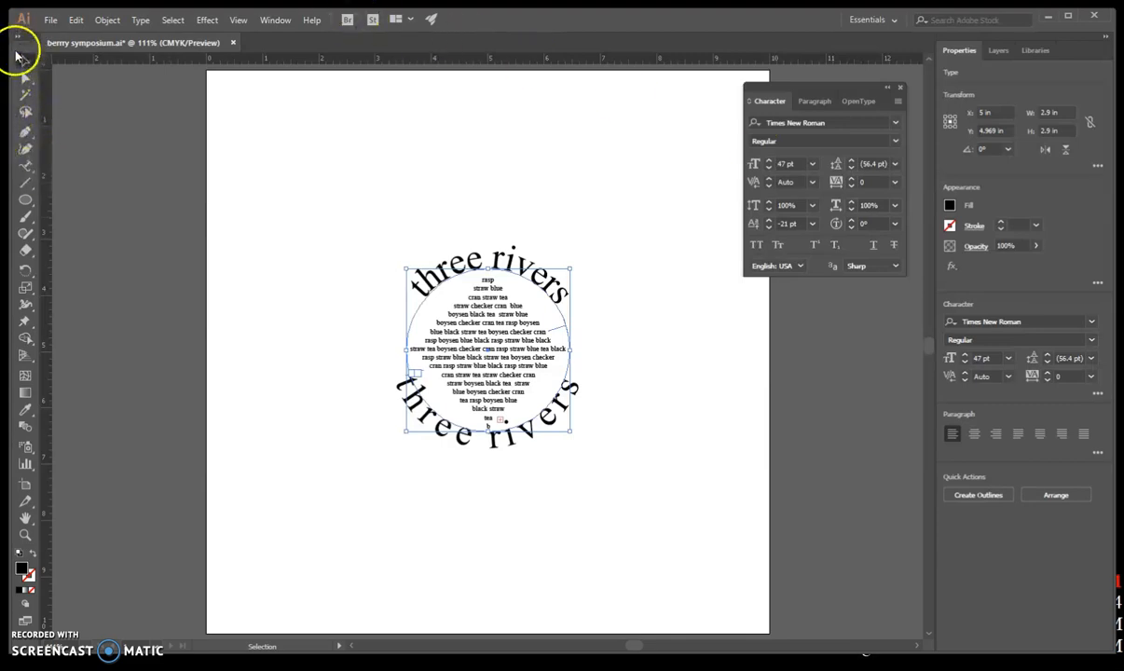
# - Replace the lower curved "three rivers" text with "symposium" using the Type tool
pyautogui.click(25, 166)
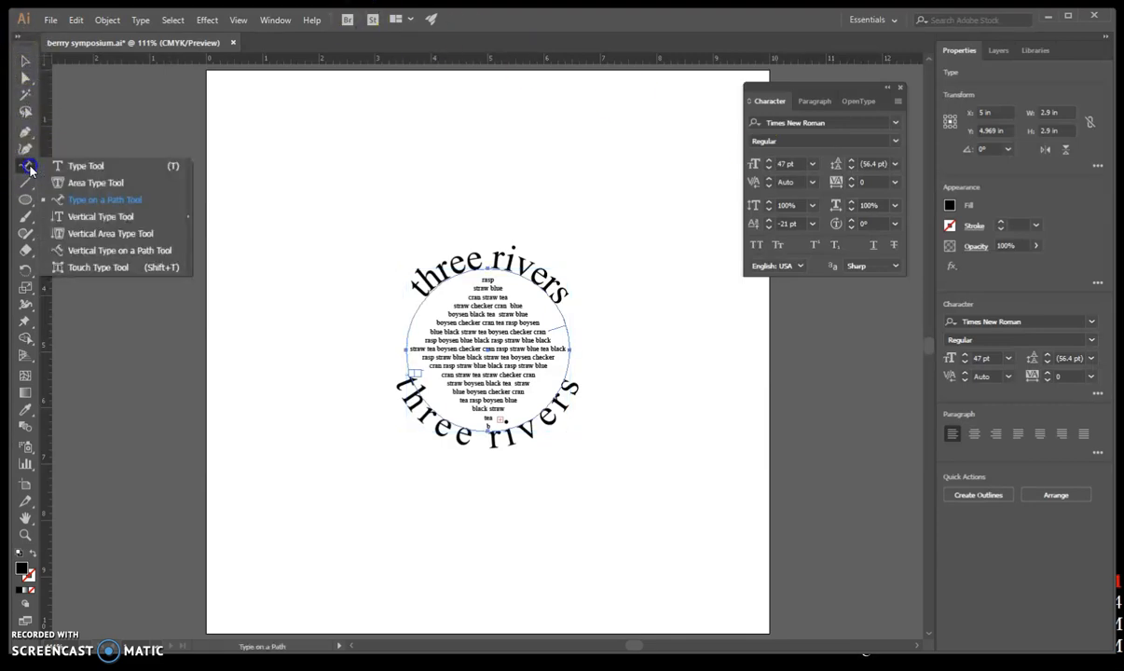
pyautogui.click(65, 168)
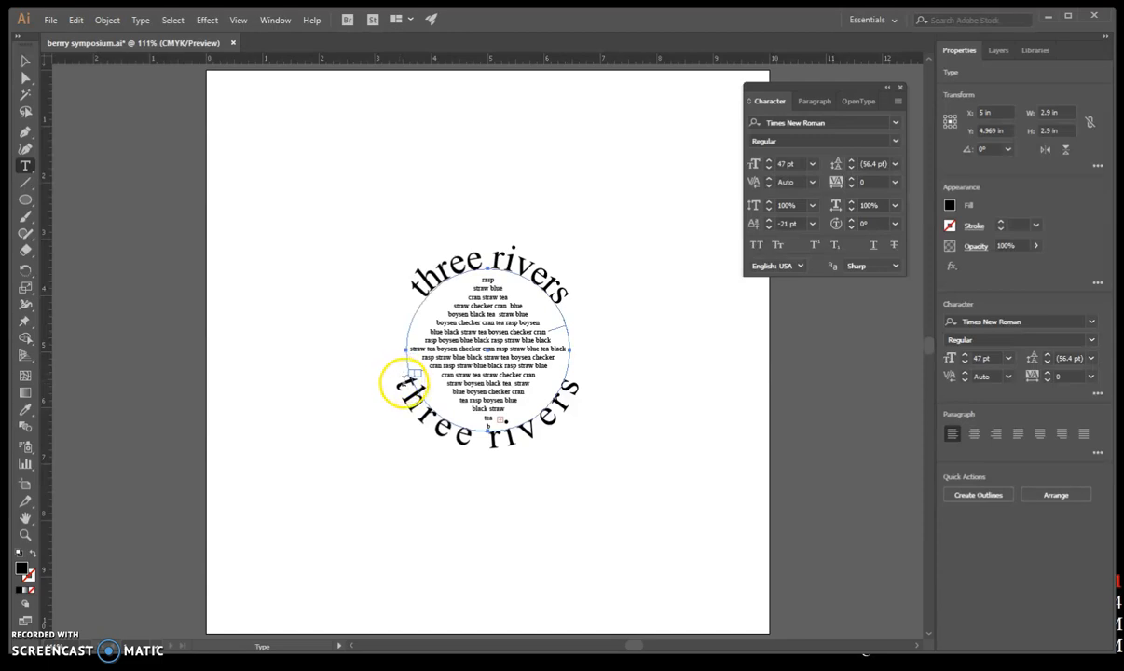
pyautogui.moveTo(578, 381); pyautogui.dragTo(539, 427)
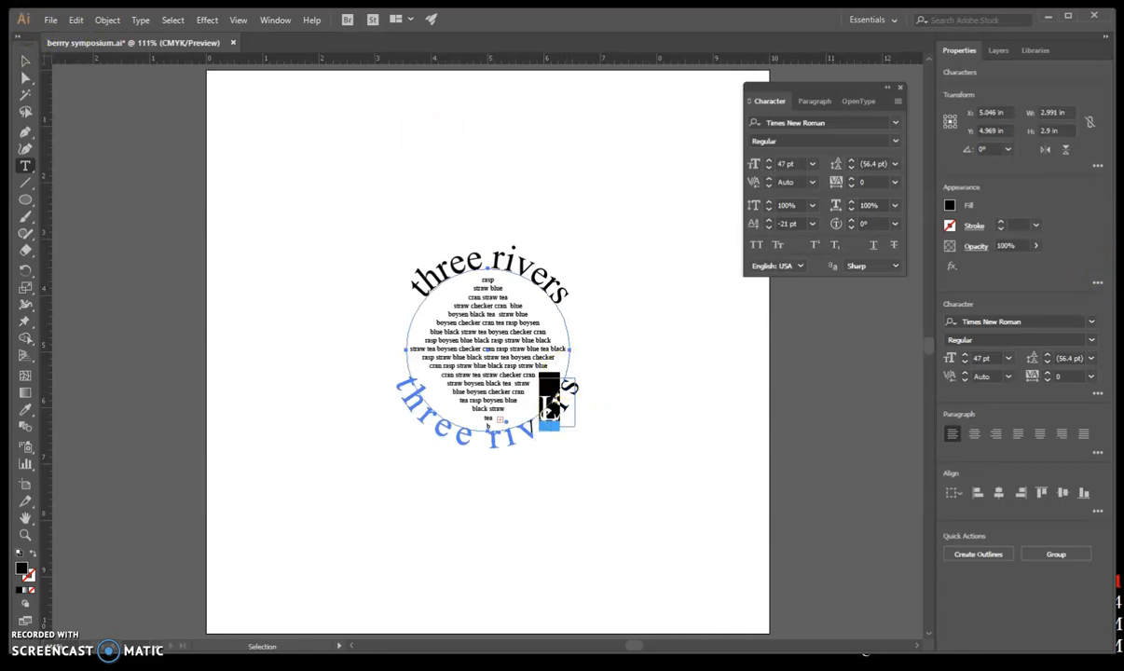
pyautogui.click(76, 21)
pyautogui.click(94, 35)
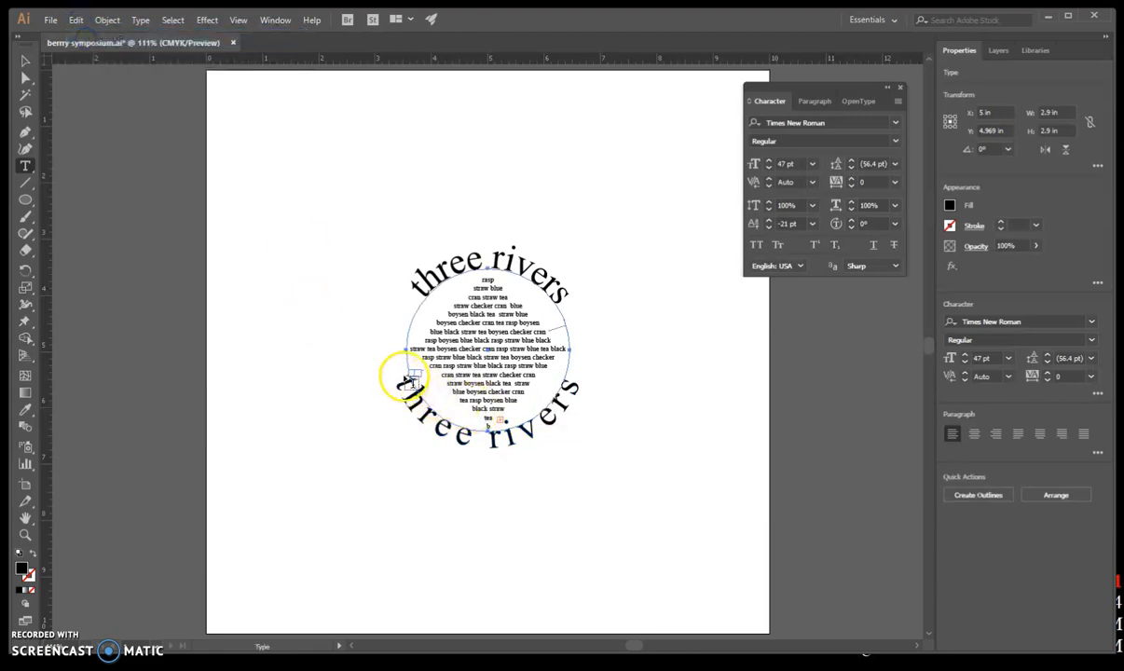
pyautogui.moveTo(403, 382); pyautogui.dragTo(574, 377)
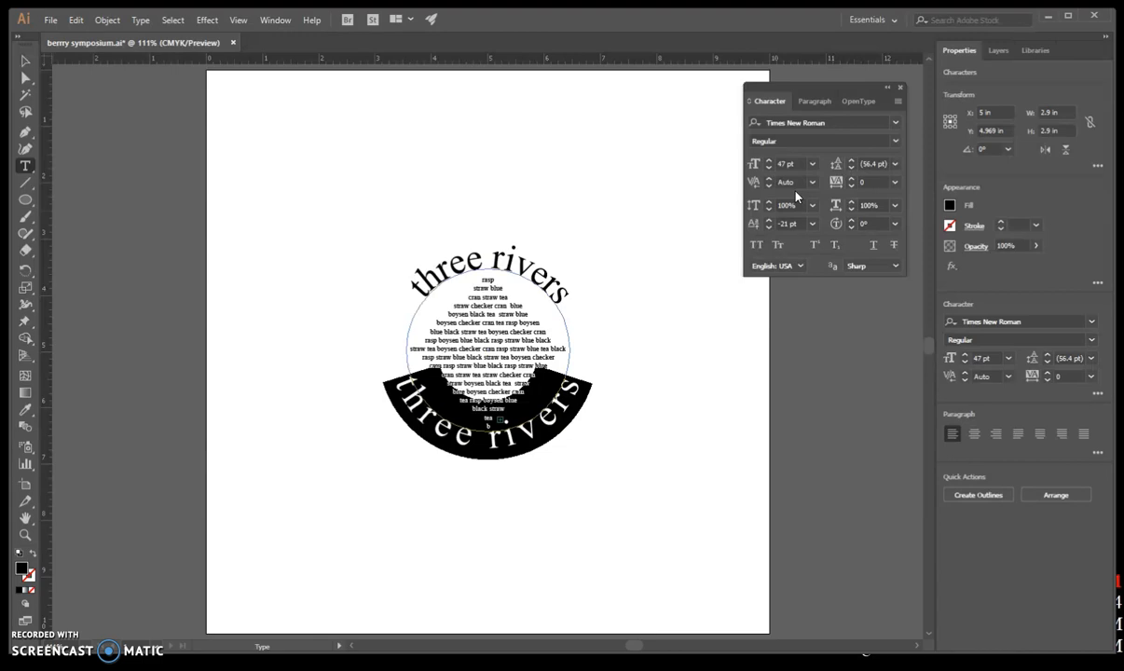
pyautogui.write('sympos')
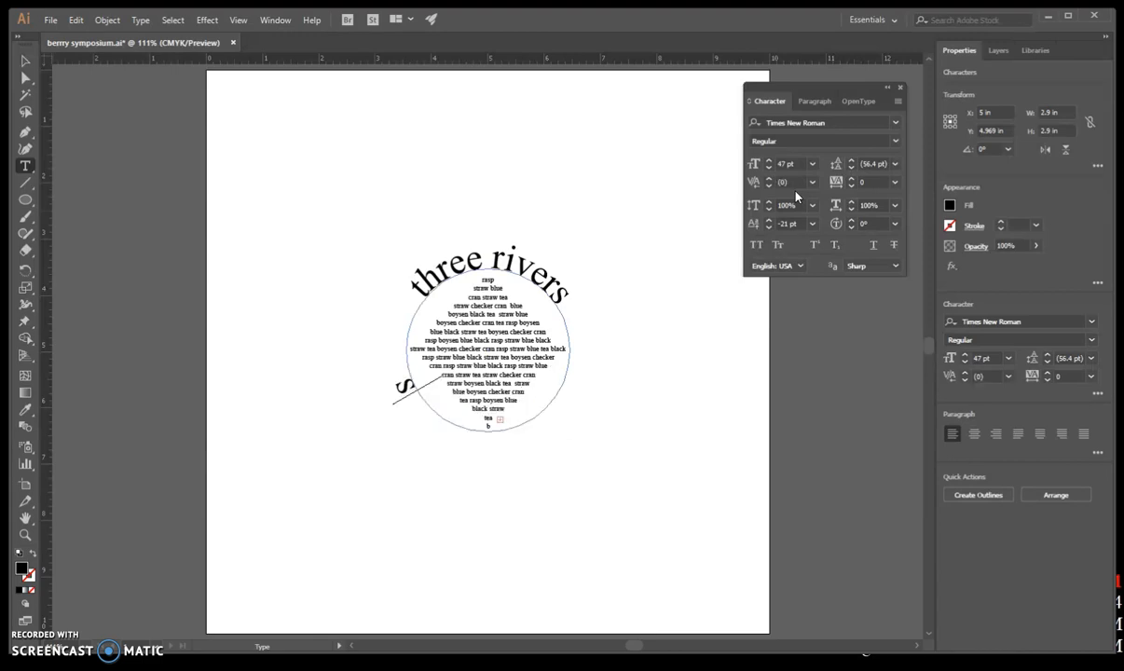
pyautogui.write('iu')
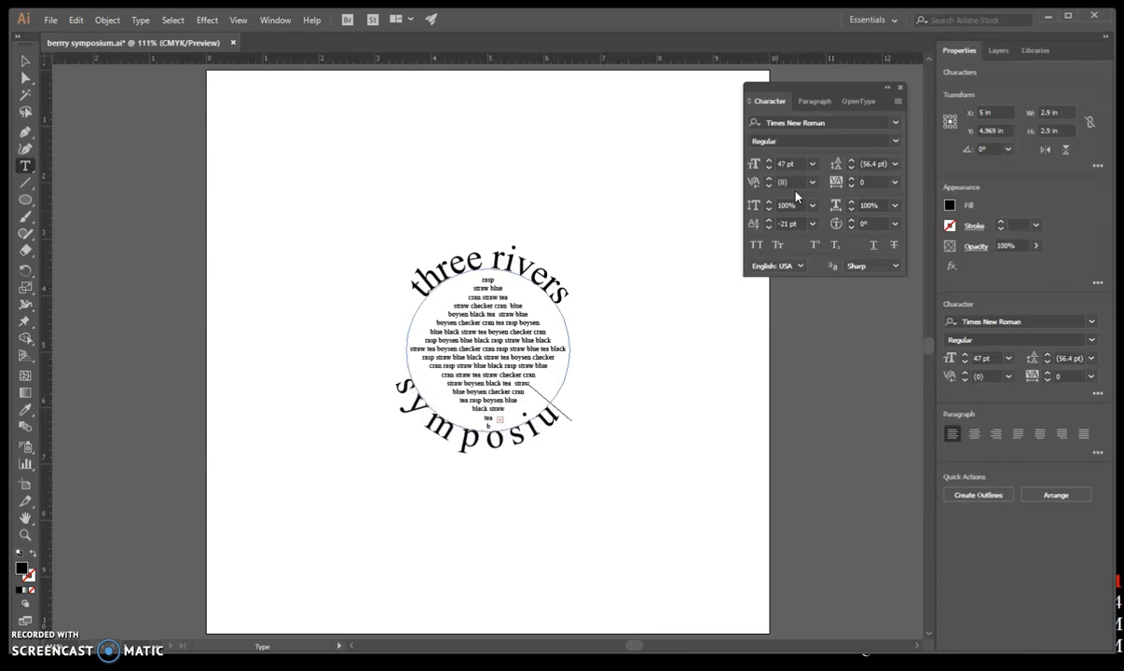
pyautogui.write('m')
# - Select the lower "symposium" text and switch to the Direct Selection tool to adjust it on its path
pyautogui.click(797, 177)
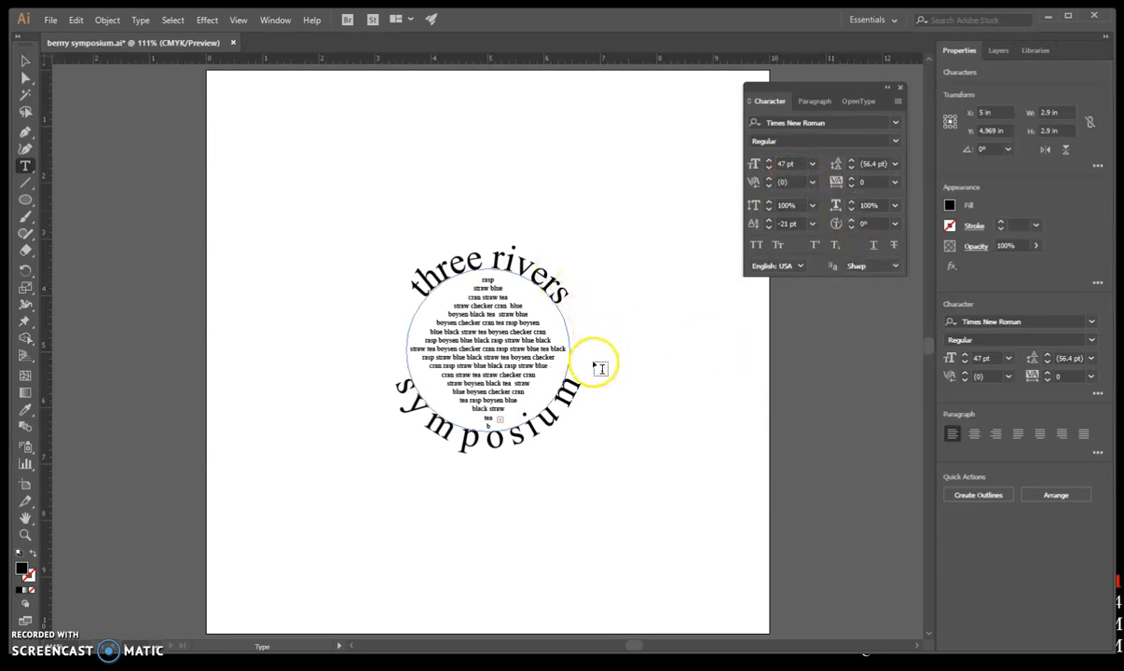
pyautogui.moveTo(558, 410); pyautogui.dragTo(420, 411)
pyautogui.click(22, 77)
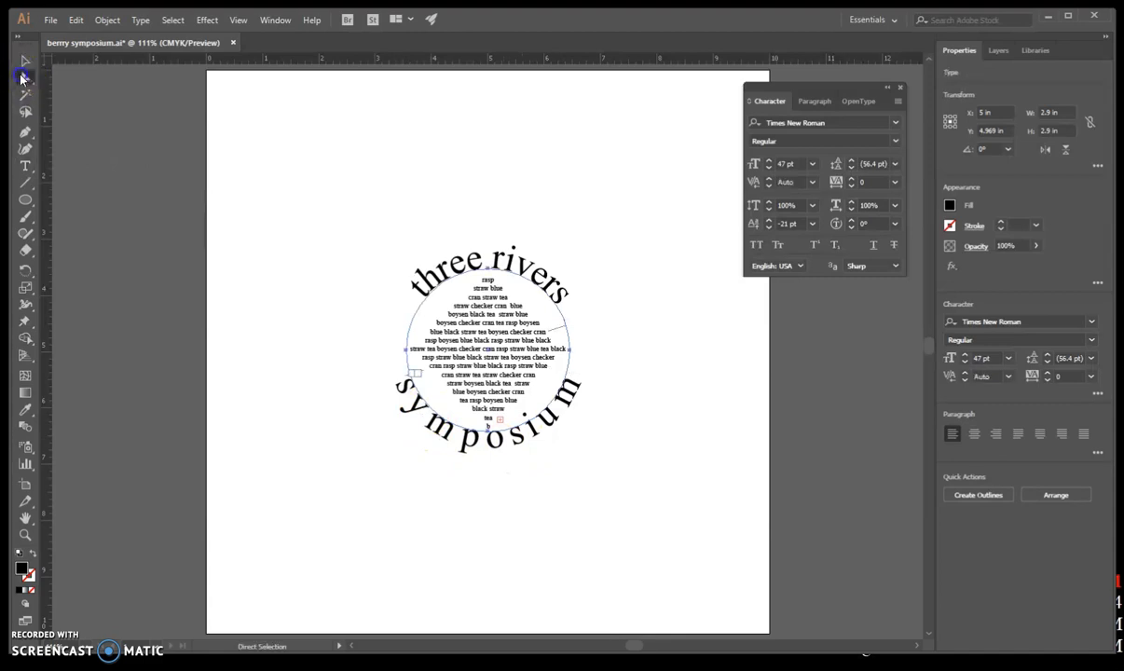